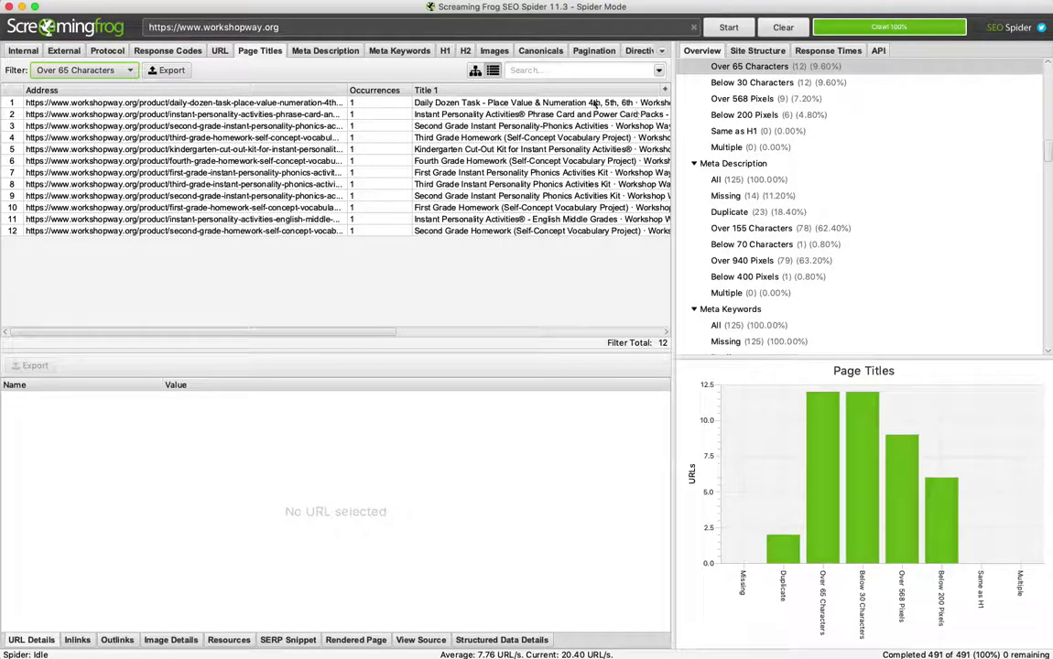
Step: Switch the Page Titles filter from All (125 titles) to Missing, then to Duplicate
click(119, 70)
click(118, 81)
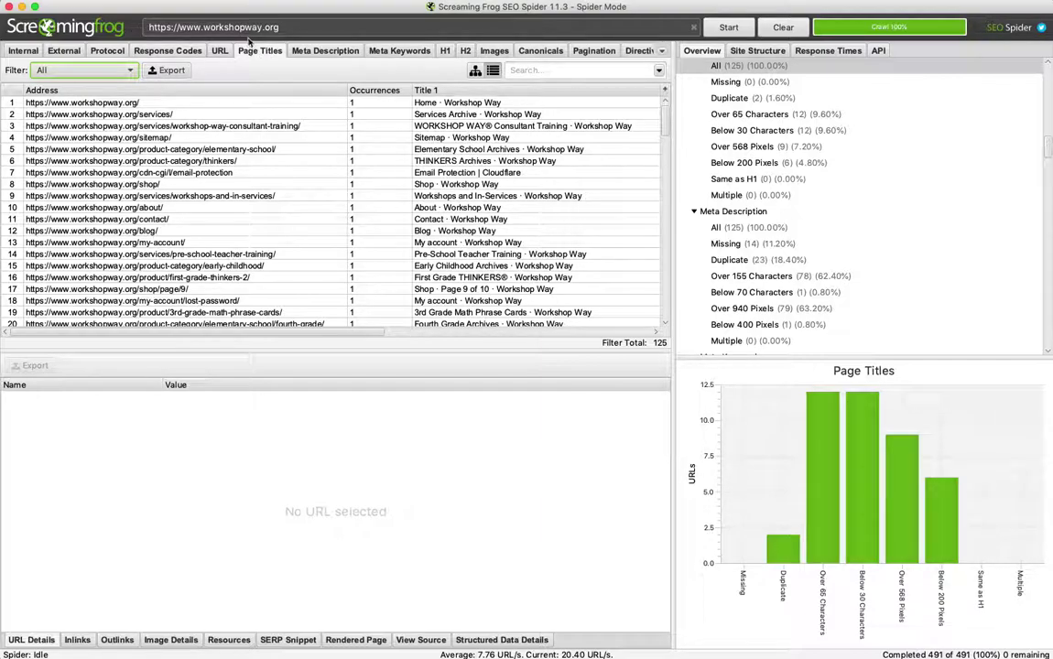
click(49, 73)
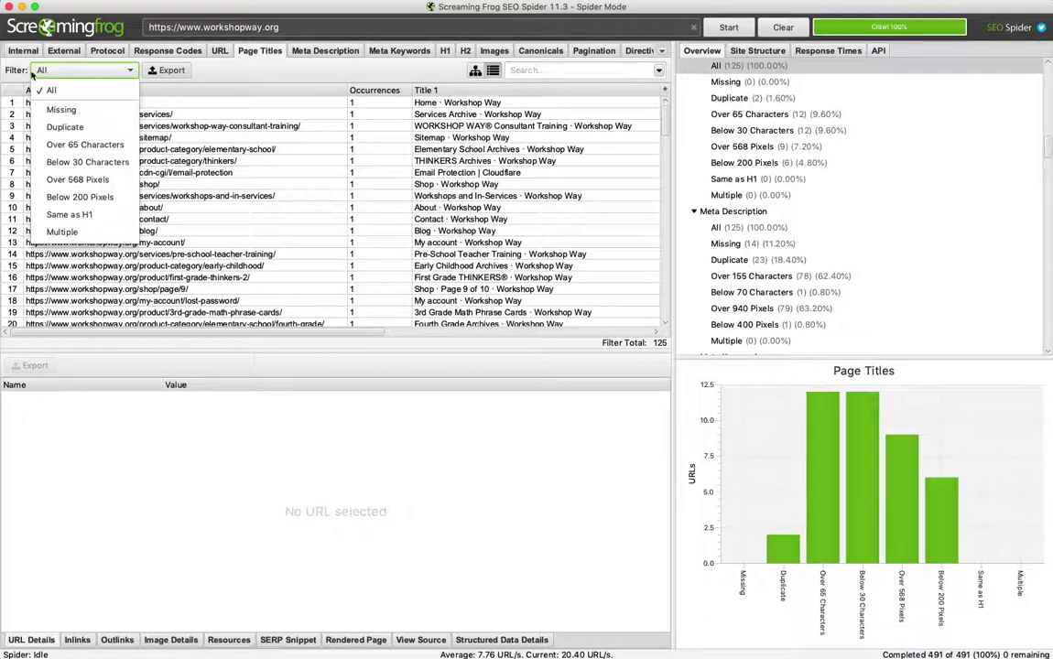
click(82, 110)
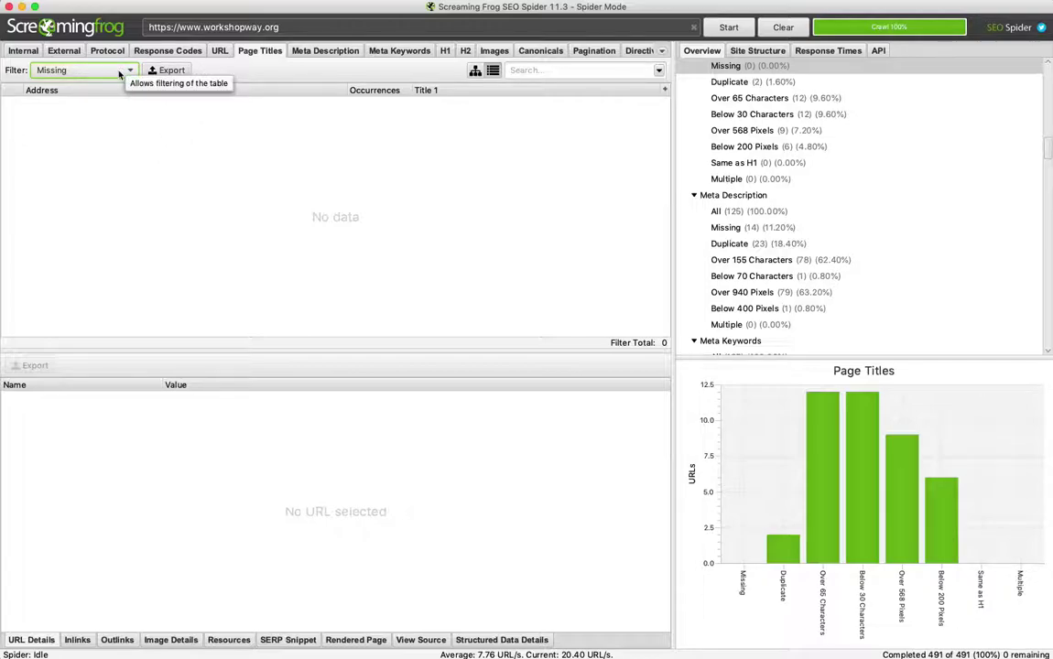
click(119, 74)
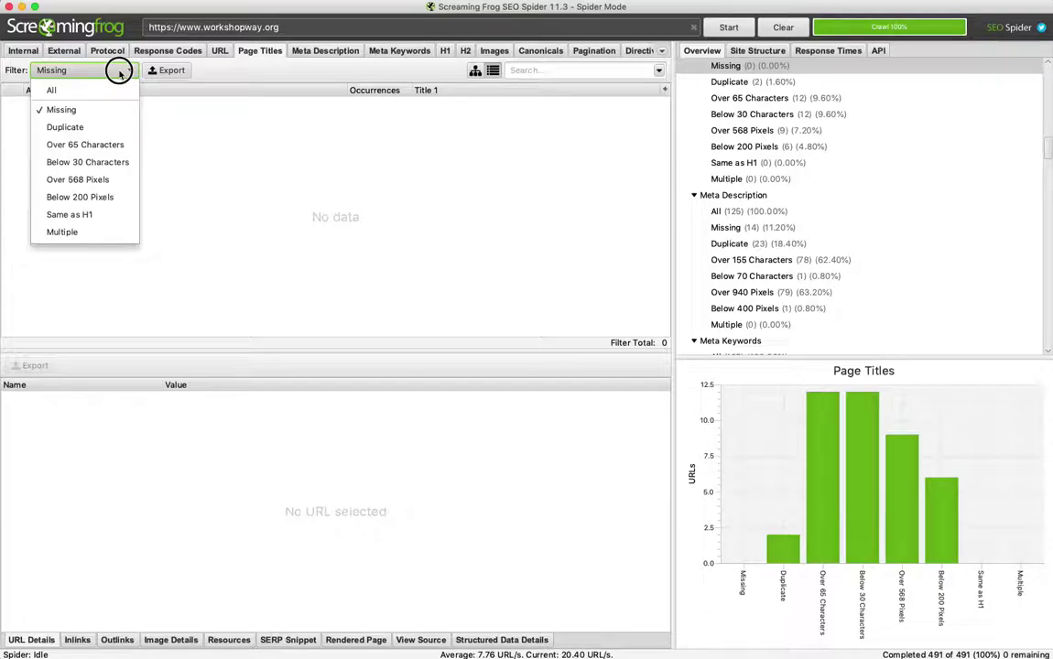
click(111, 128)
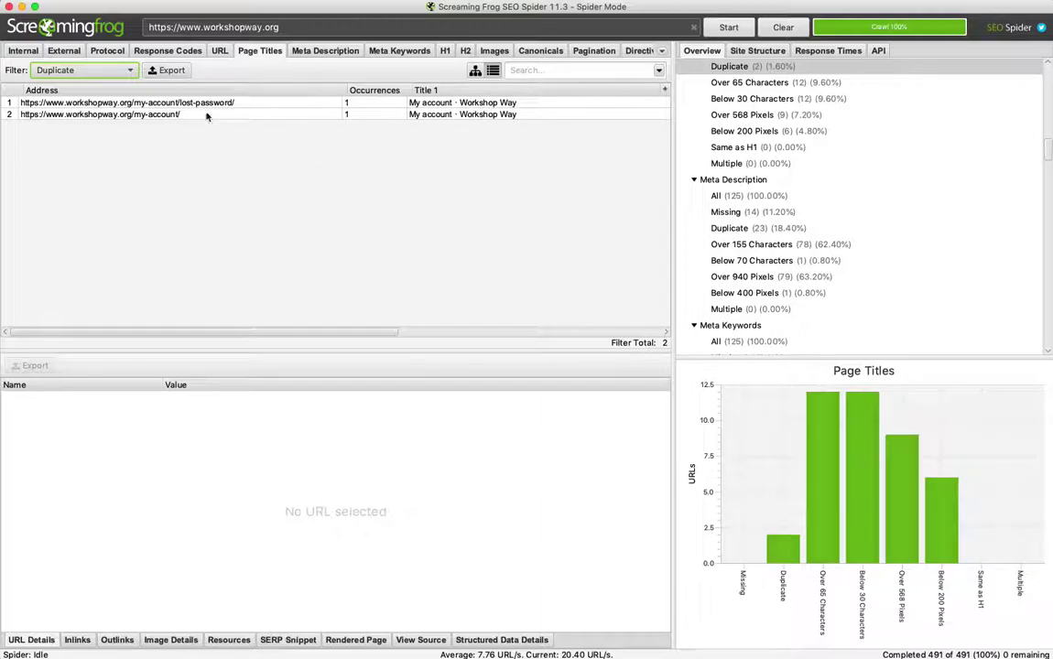
click(116, 70)
Step: Filter titles to Over 65 Characters, review their lengths, and select the Daily Dozen Task URL
click(118, 155)
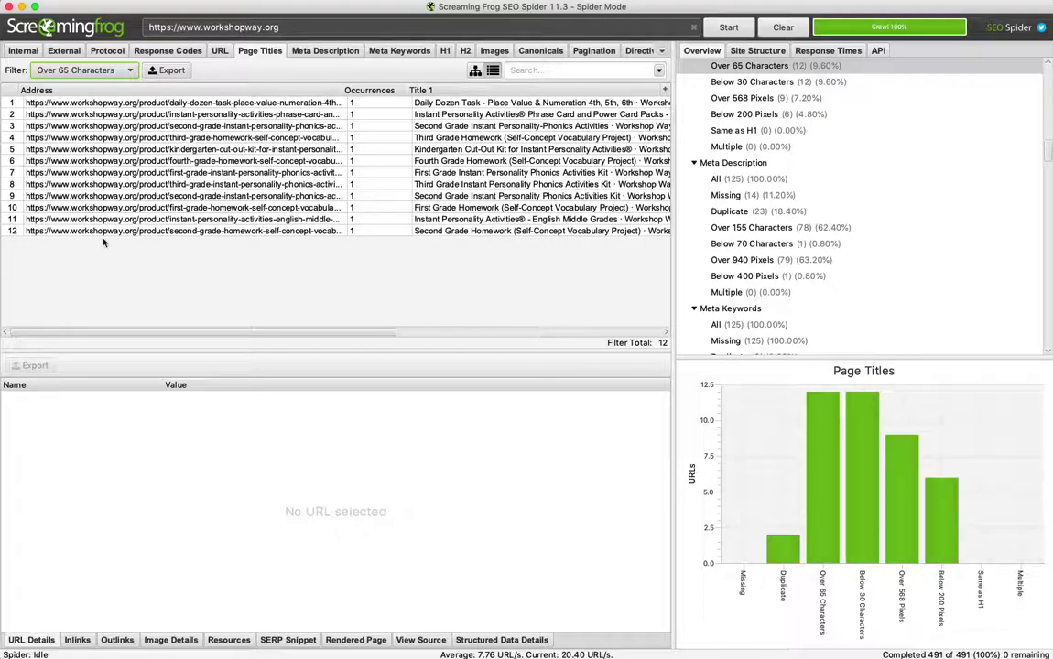
scroll(525, 210, right, 3)
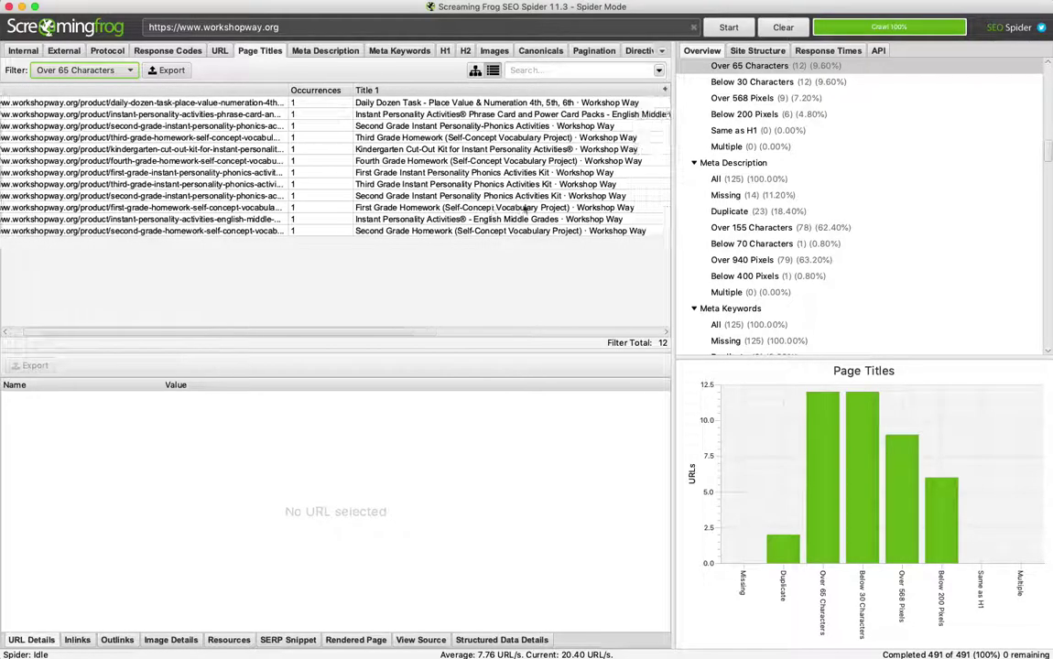
scroll(522, 209, right, 5)
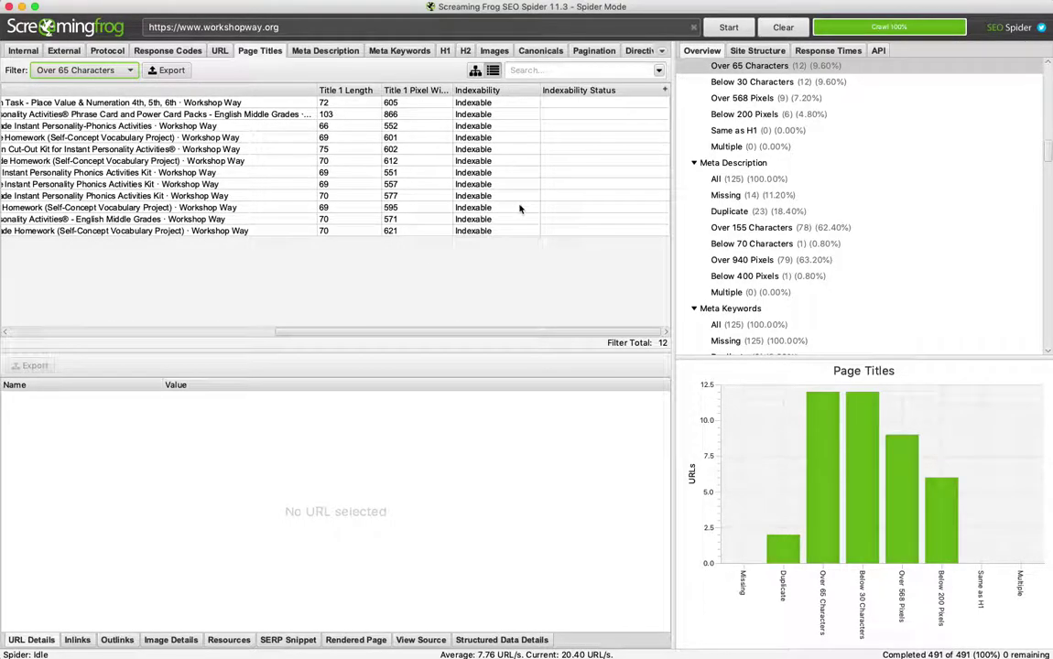
scroll(519, 209, left, 1)
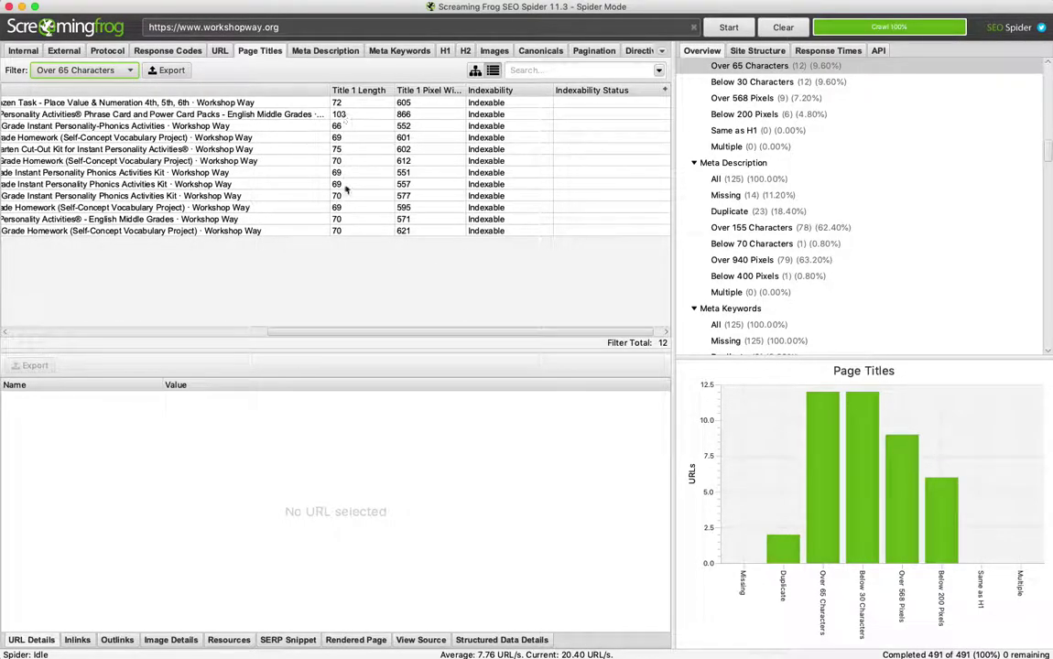
scroll(312, 194, left, 6)
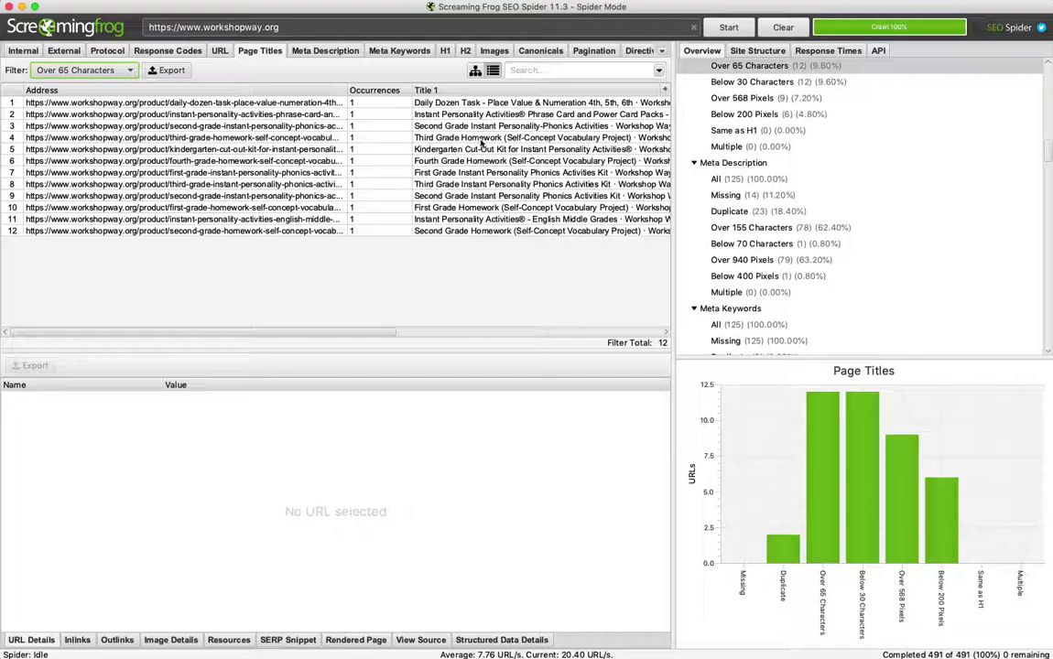
scroll(481, 143, right, 3)
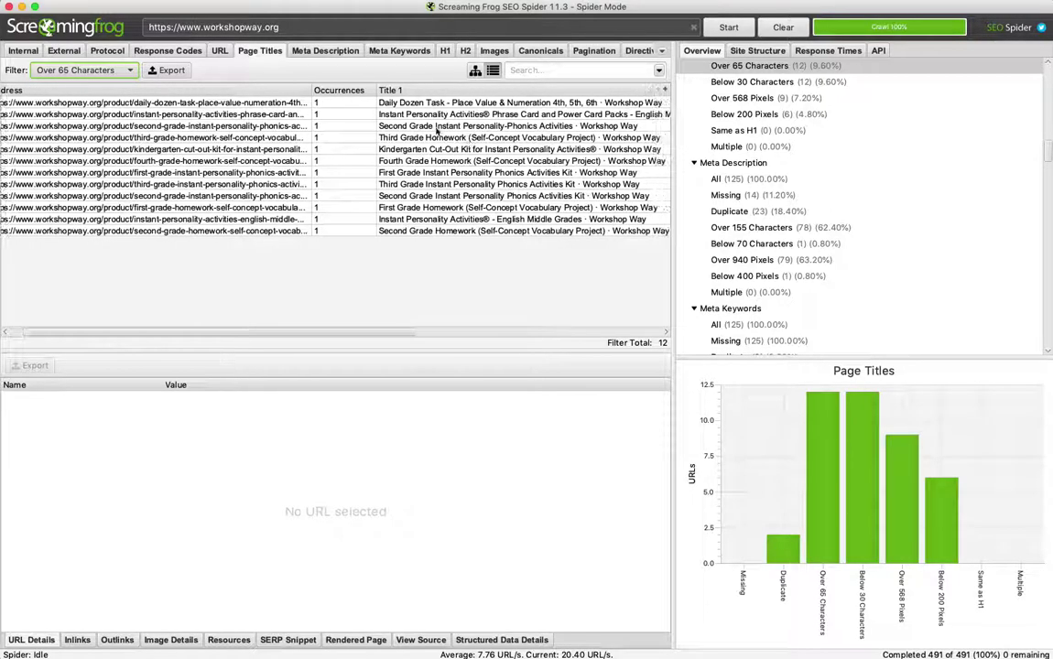
click(246, 105)
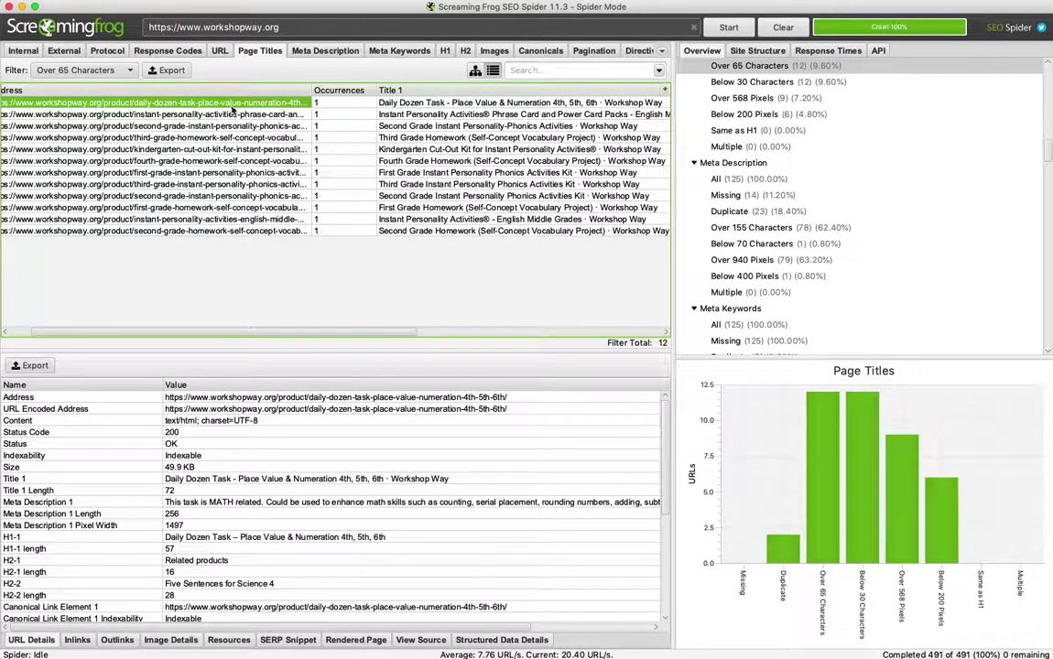
key(super+Tab)
Step: Load the copied Daily Dozen Task URL in Chrome and go to its Edit product screen
click(255, 47)
text(https://www.workshopway.org/product/daily-dozen-task-place-value-numeration-4th-5th-6th/)
key(Return)
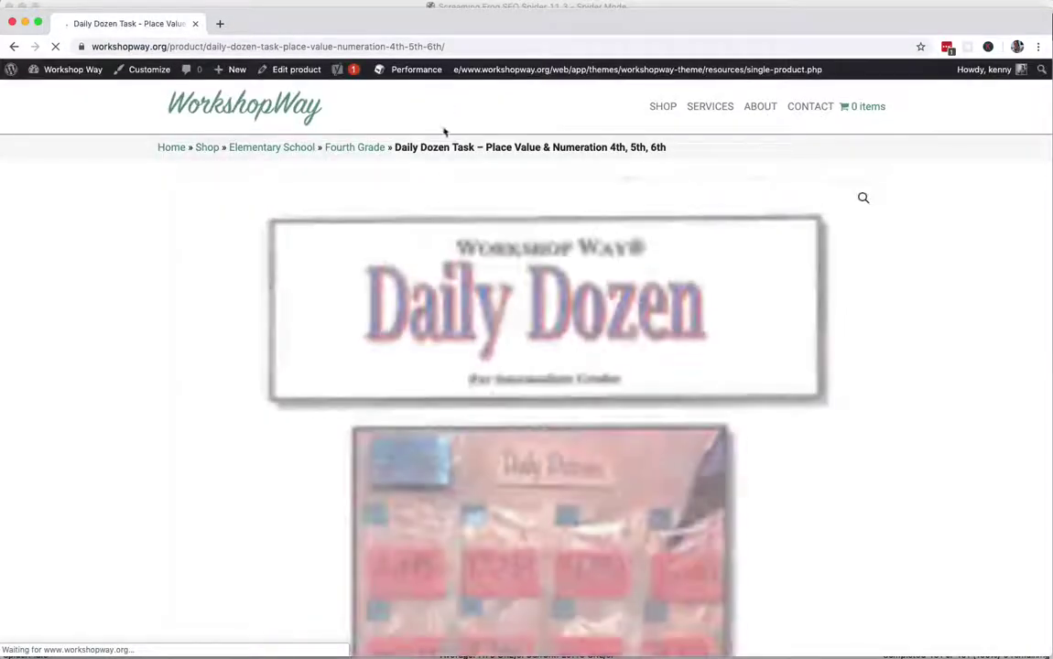
scroll(148, 364, down, 3)
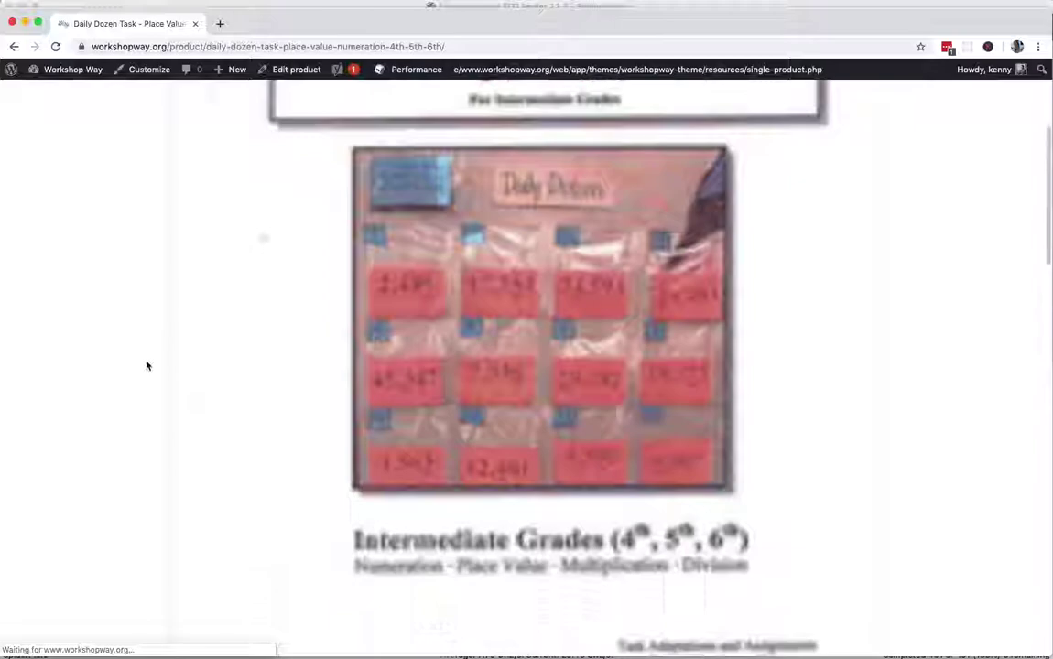
scroll(146, 366, down, 8)
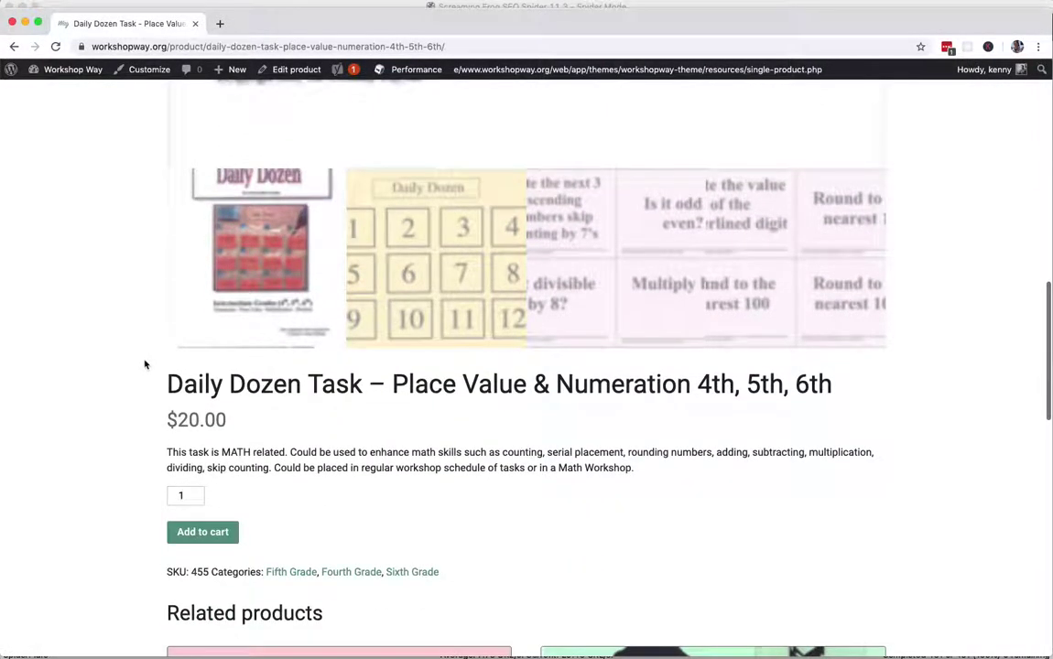
click(298, 70)
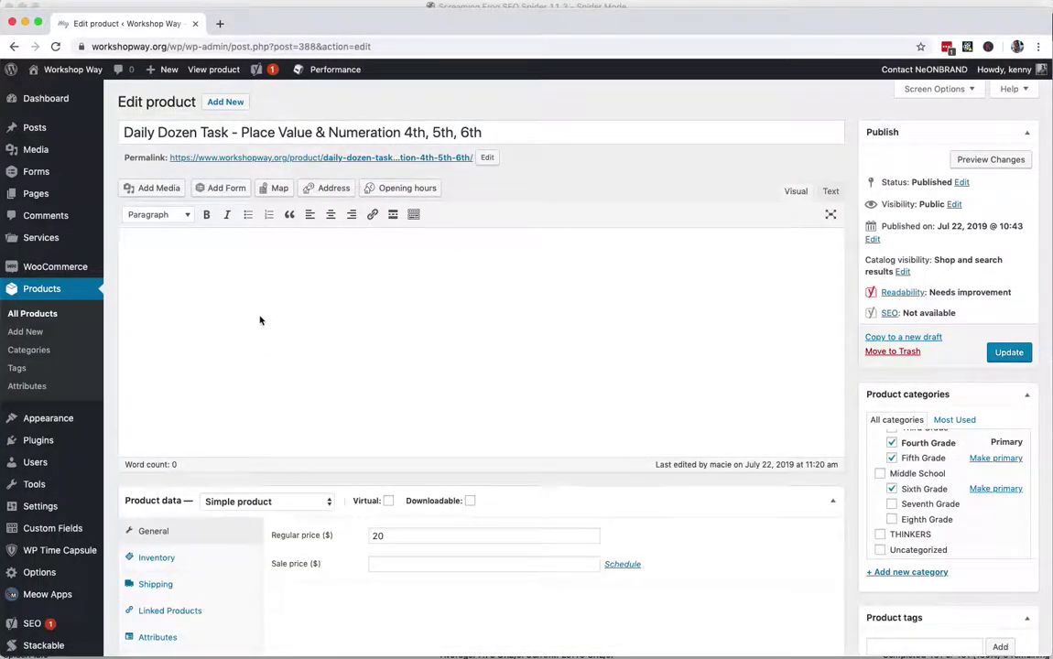
Step: Open the Daily Dozen Task Yoast snippet editor, select the product title, and focus the SEO title field
scroll(259, 321, down, 8)
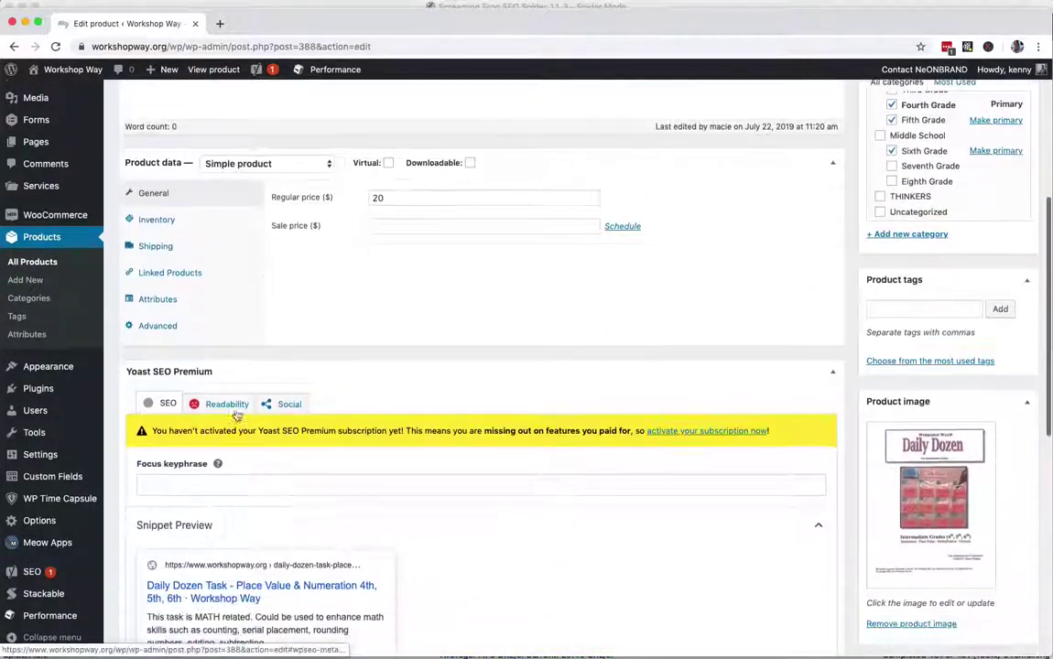
scroll(217, 385, down, 4)
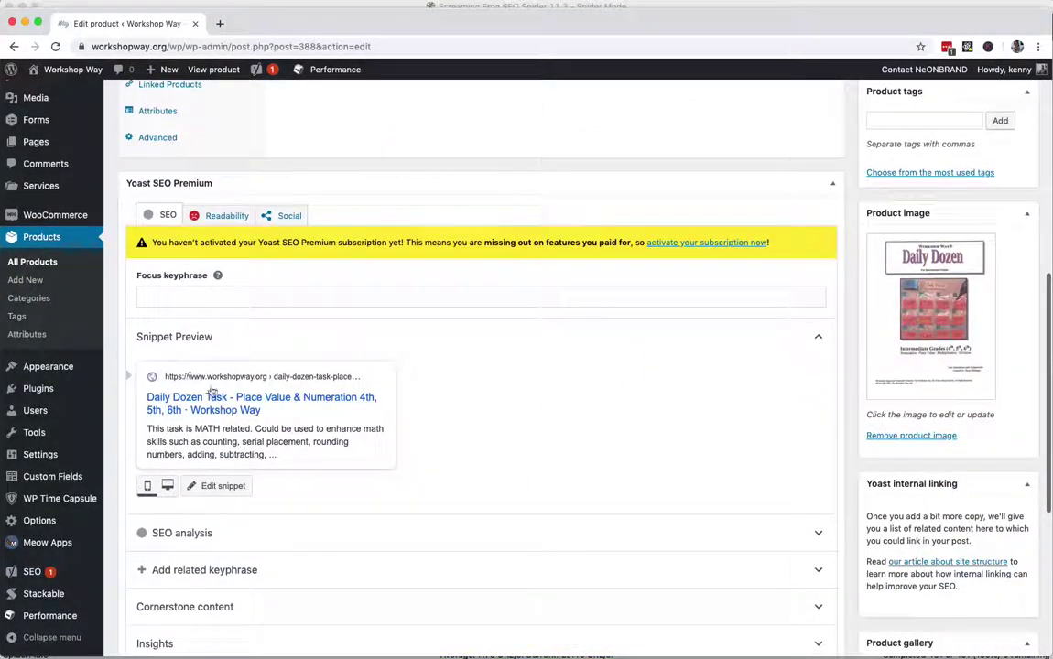
click(220, 489)
scroll(238, 481, down, 2)
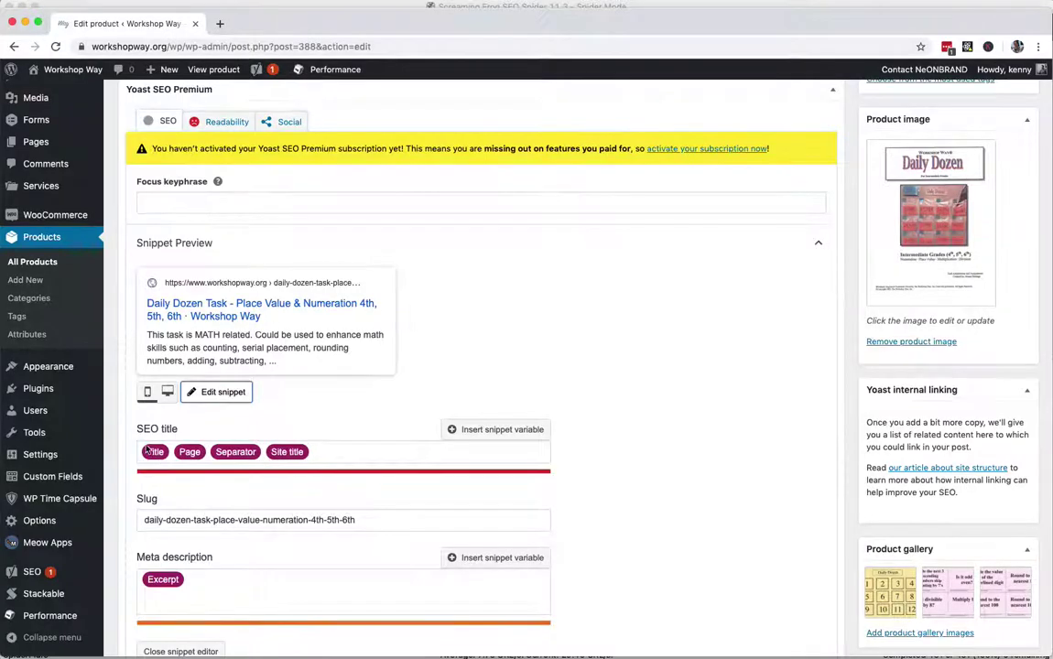
scroll(147, 450, up, 10)
triple_click(481, 129)
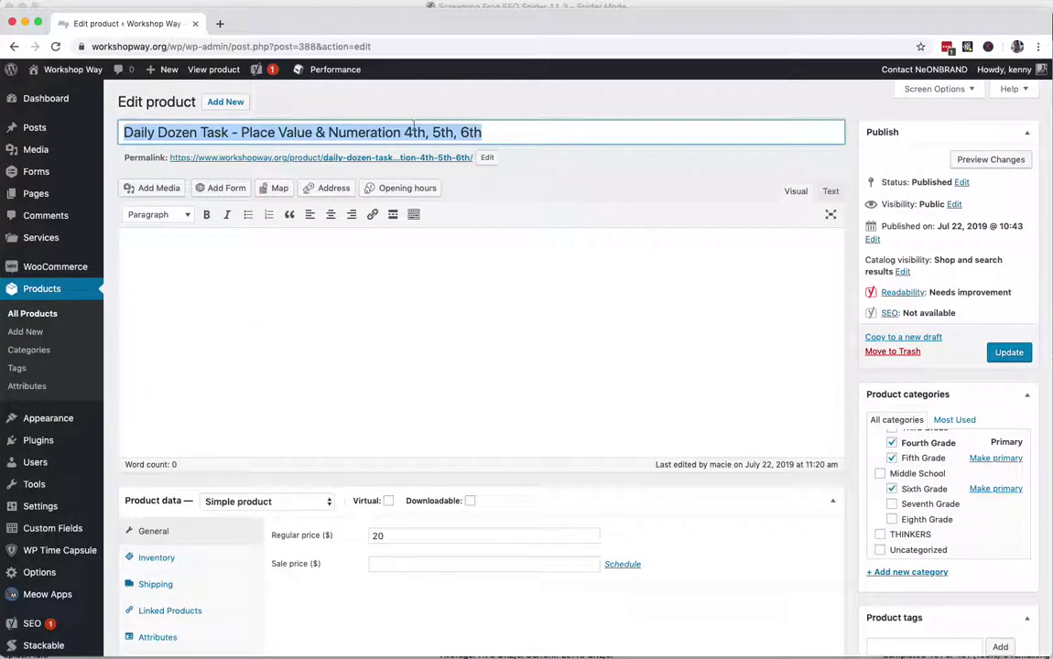
drag(468, 132, 117, 136)
scroll(111, 209, down, 10)
scroll(111, 212, down, 2)
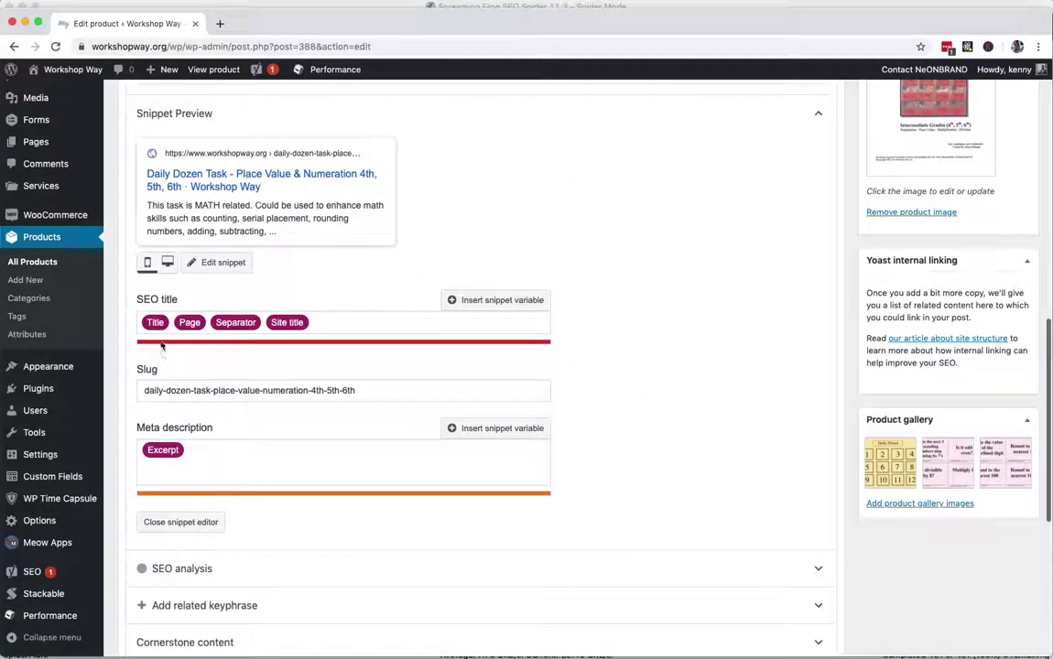
click(183, 324)
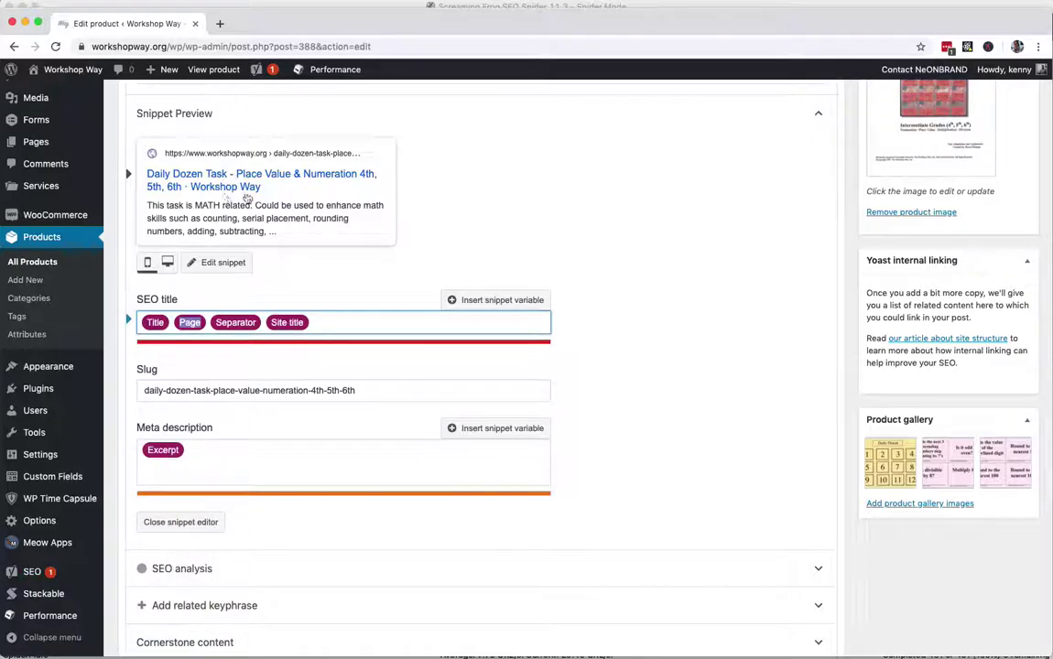
Step: Remove the Title variable from the Yoast SEO title, undoing an accidental URL paste
click(173, 321)
key(BackSpace)
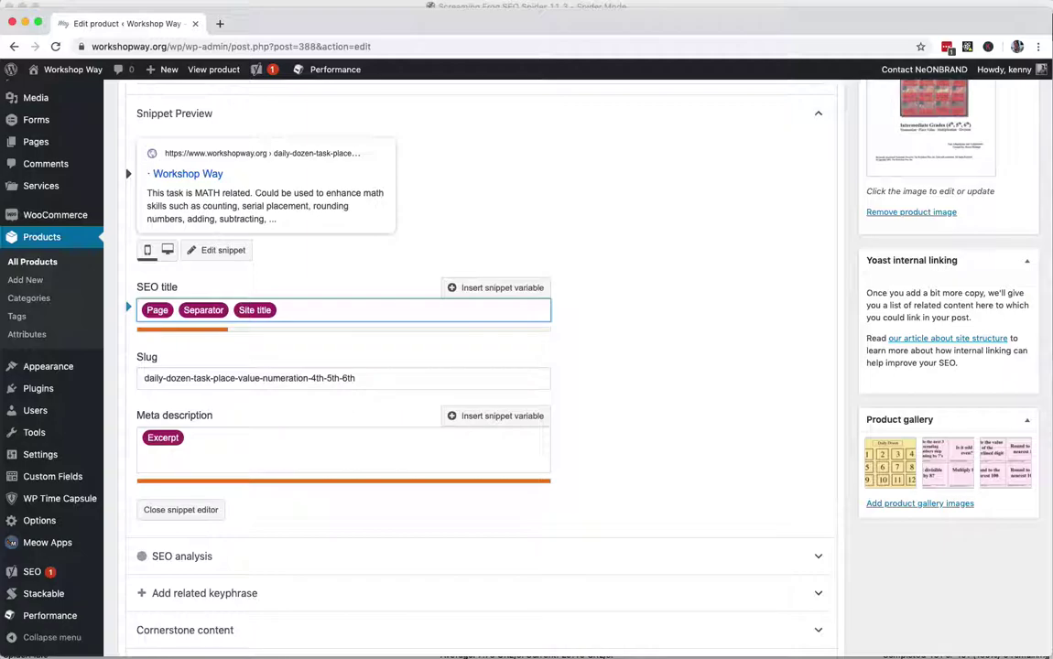
text(https://www.workshopway.org/product/daily-dozen-task-place-value-numeration-4th-5th-6th/)
key(super+z)
scroll(341, 284, up, 10)
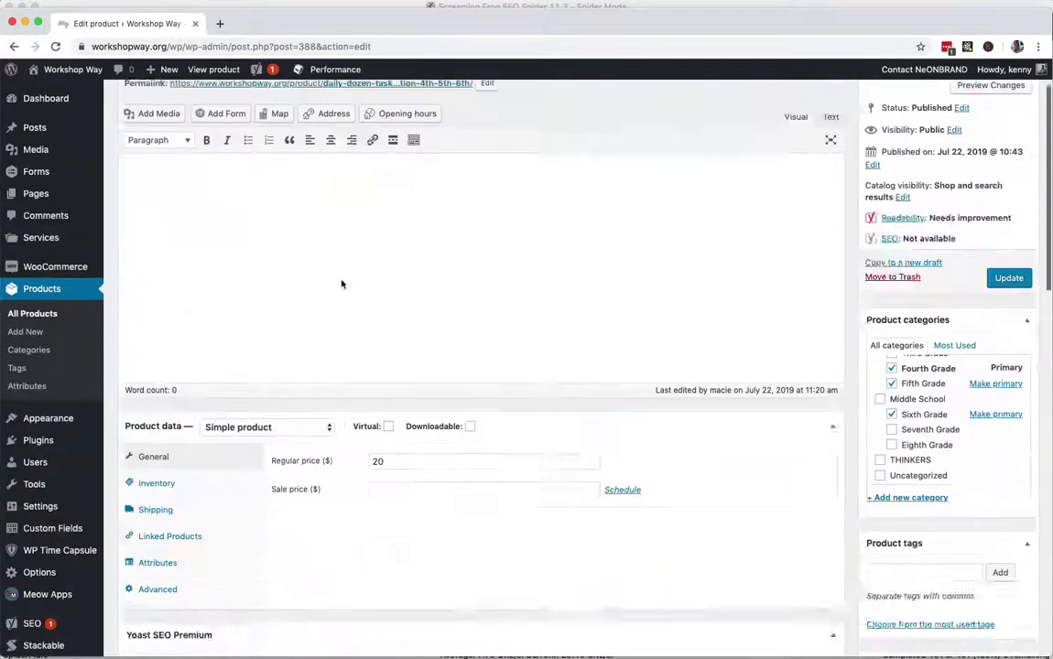
scroll(341, 283, up, 3)
Step: Paste the product title into the SEO title and delete '4th, 5th, 6th' from its end
click(312, 139)
key(super+a)
key(super+c)
scroll(265, 329, down, 8)
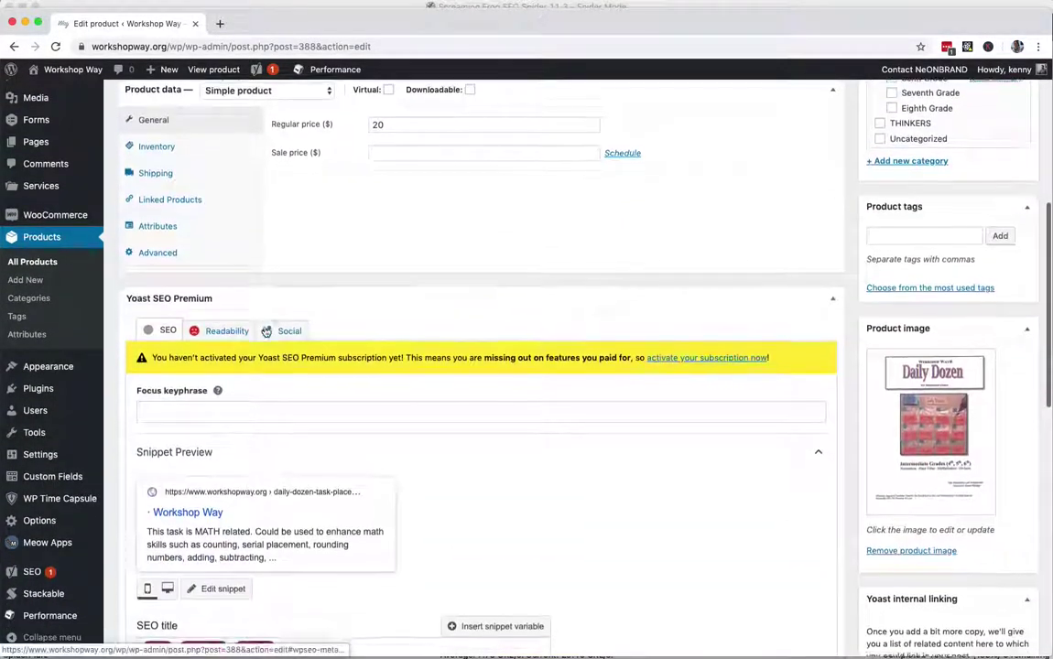
scroll(266, 331, down, 5)
click(147, 418)
key(super+v)
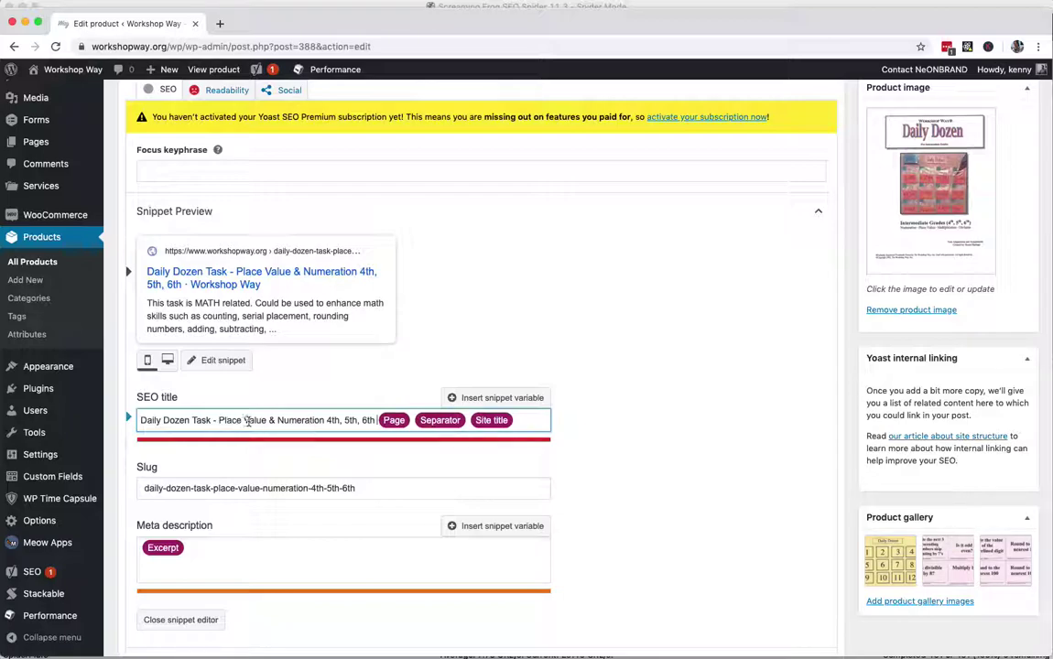
drag(325, 420, 377, 421)
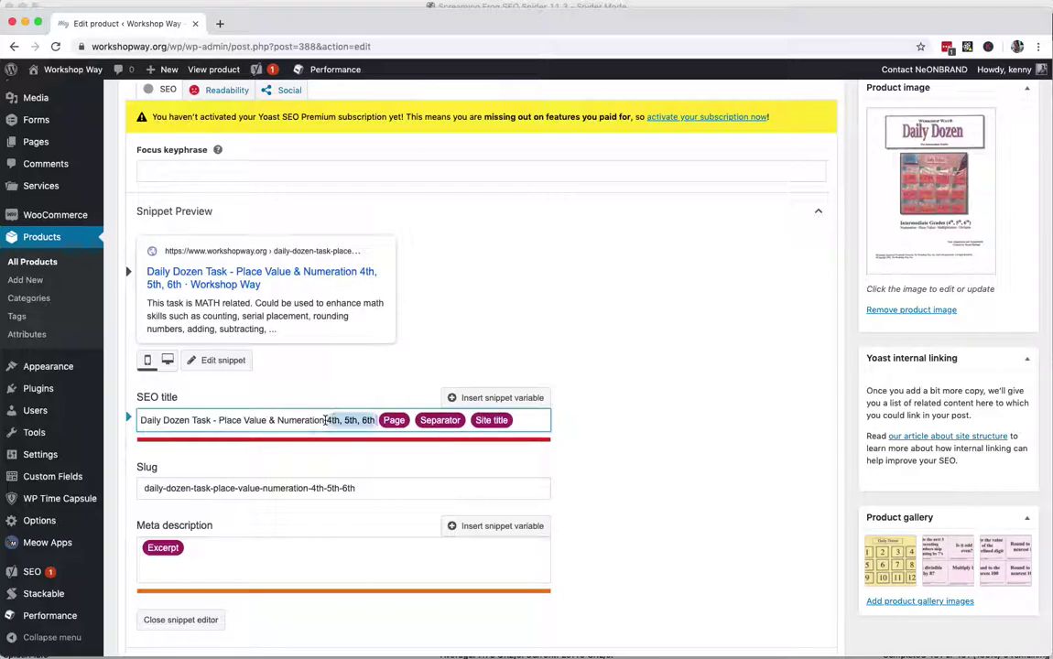
key(BackSpace)
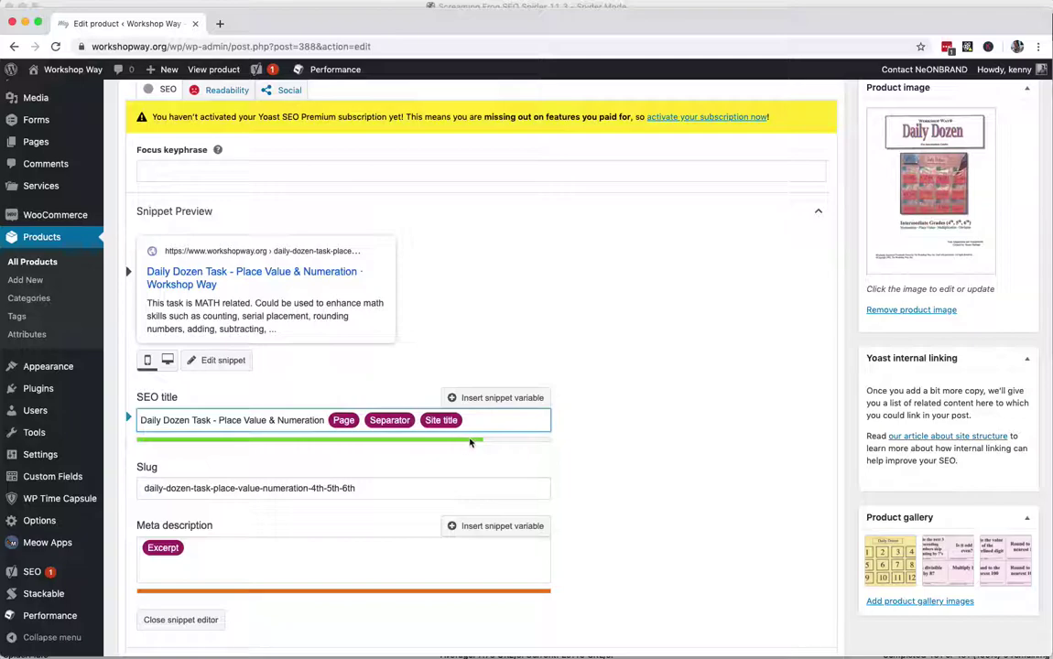
scroll(663, 432, up, 10)
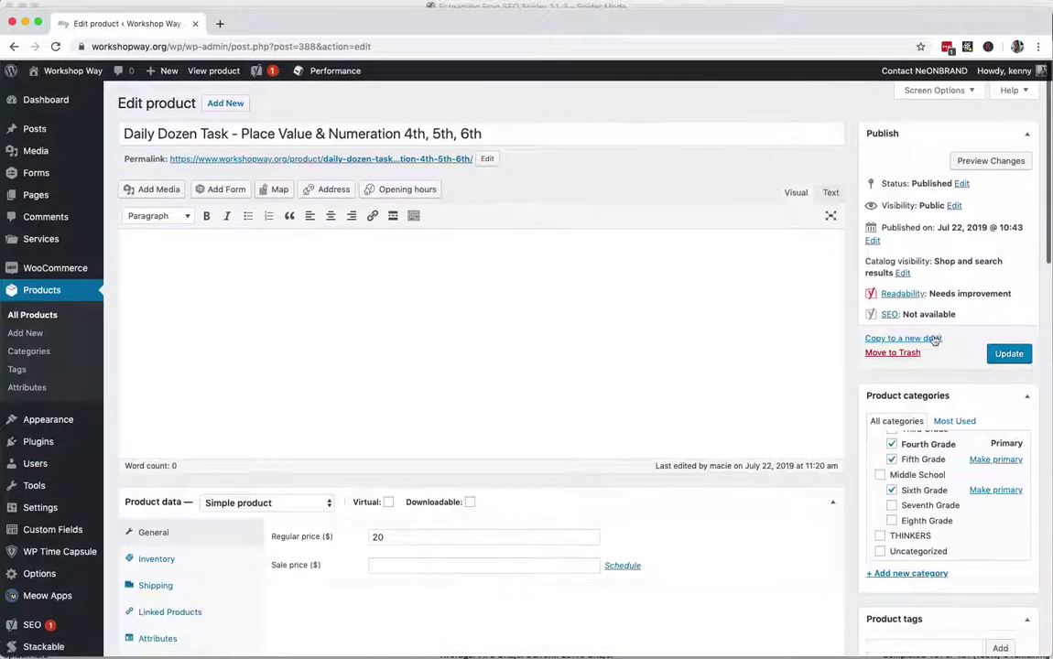
Step: Update the Daily Dozen Task product, then widen Screaming Frog's Title 1 column
click(1009, 353)
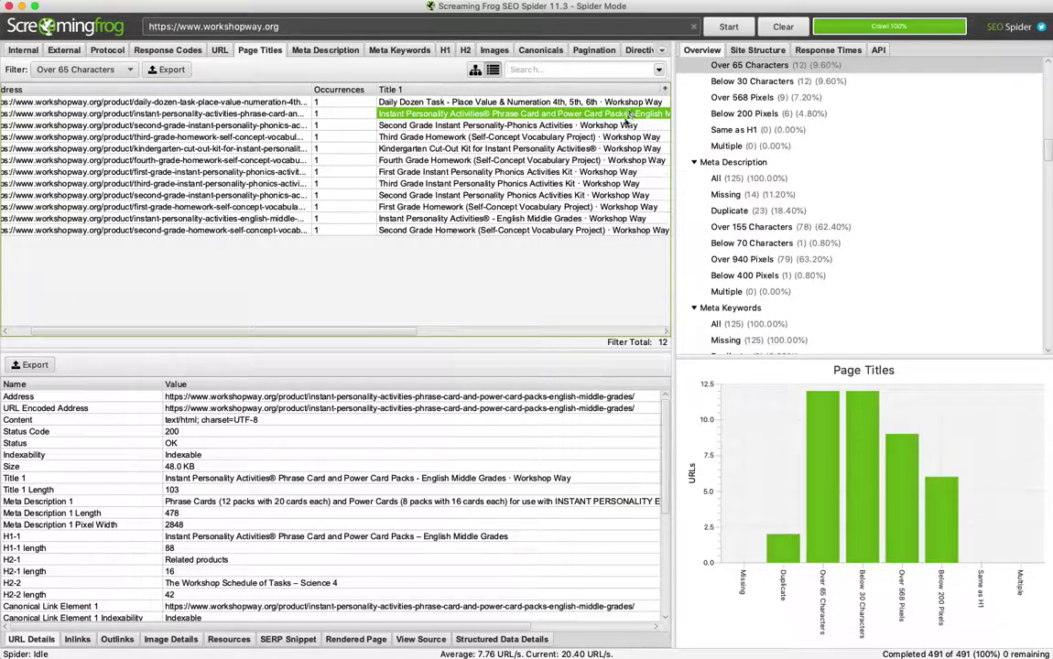
scroll(628, 117, right, 5)
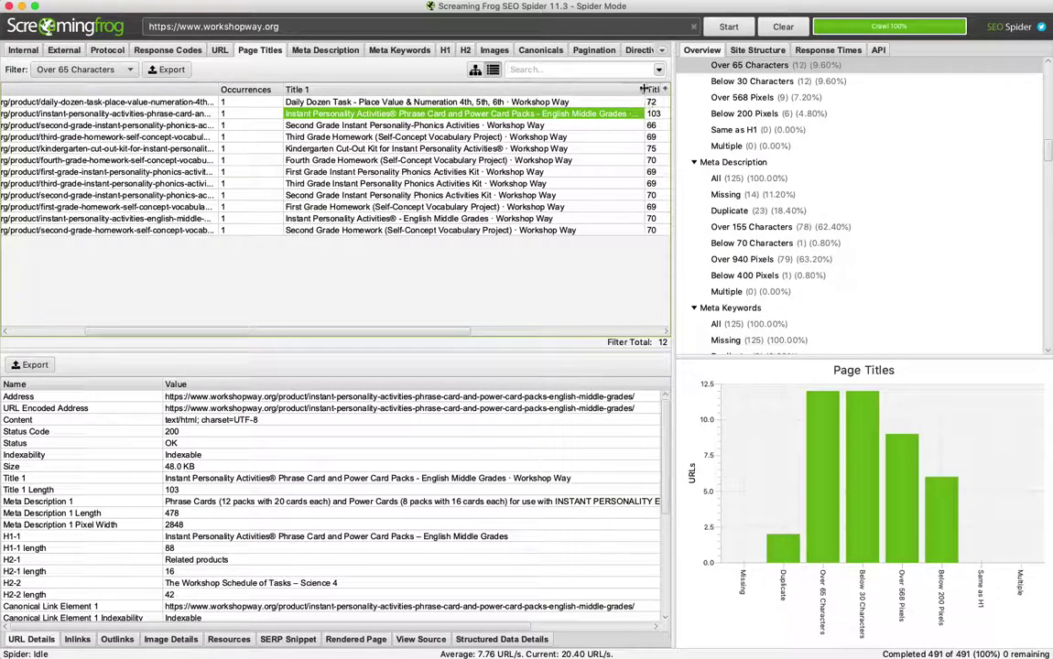
drag(644, 89, 684, 87)
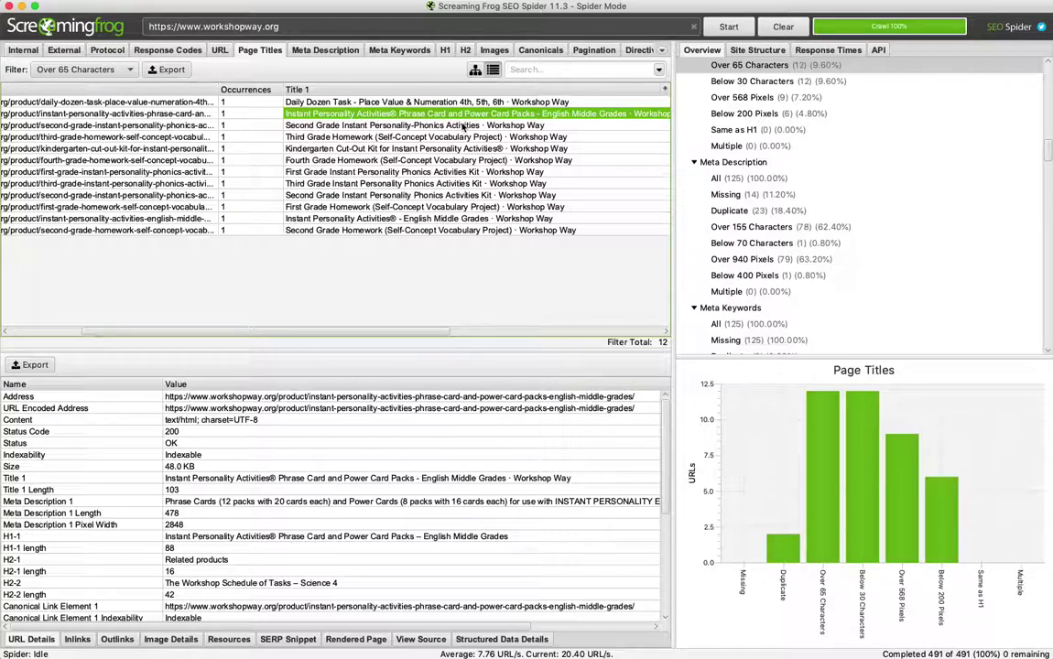
Step: Filter page titles to Below 30 Characters and select the home page row
scroll(371, 146, left, 5)
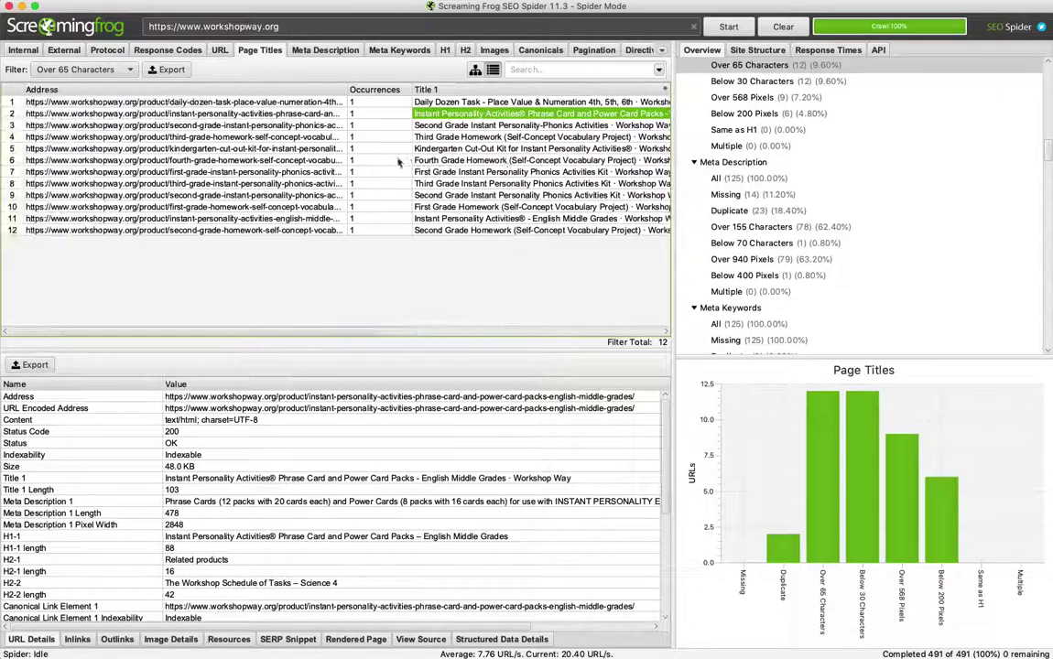
click(79, 71)
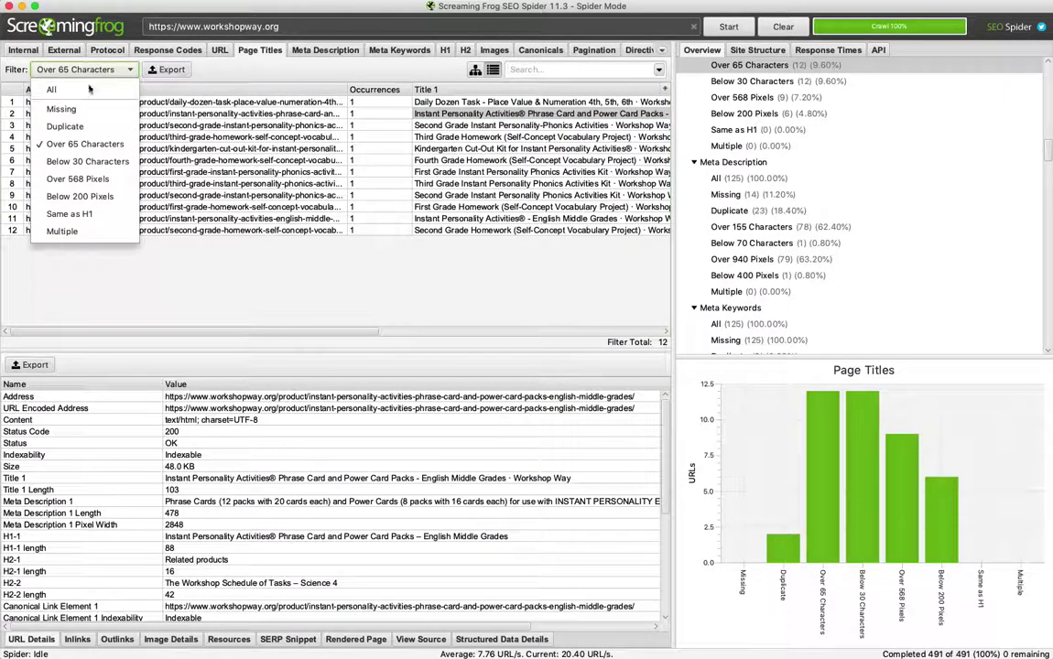
click(98, 162)
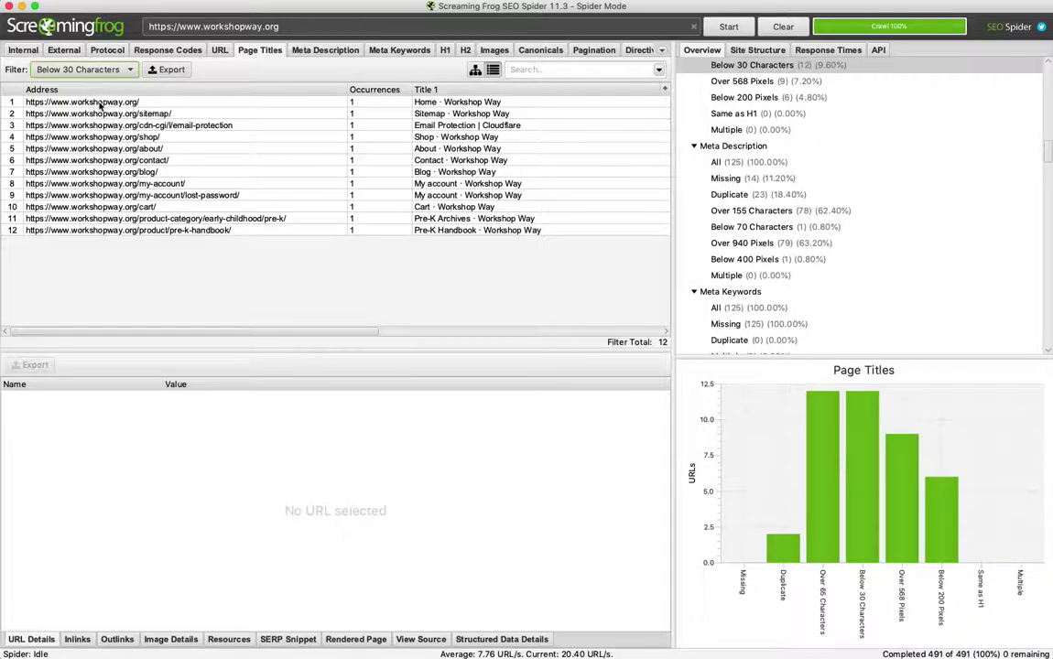
click(294, 103)
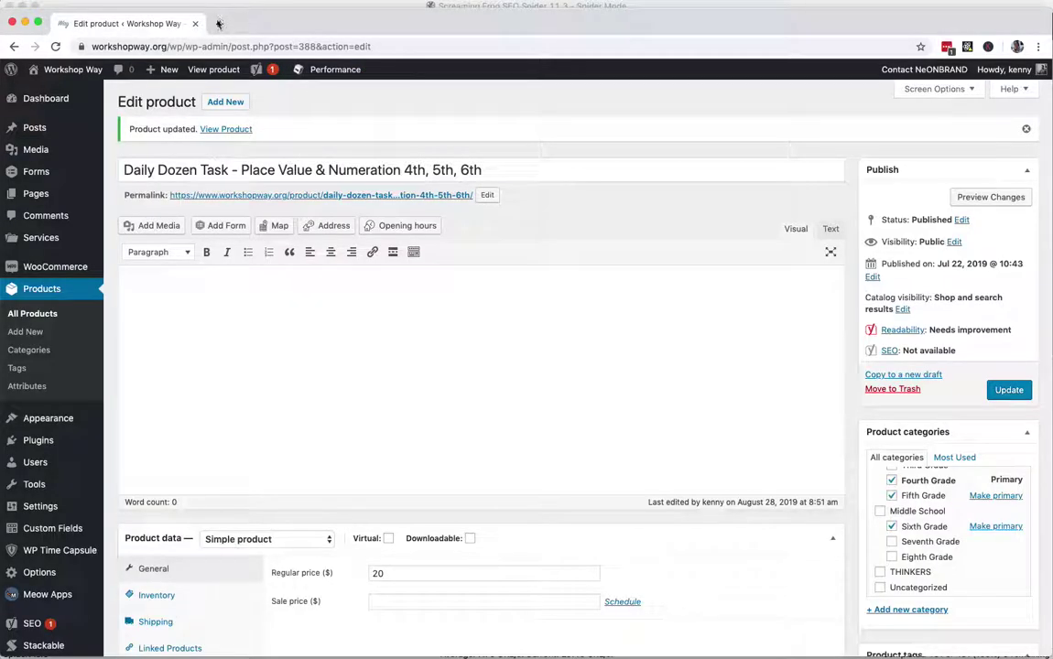
Step: Load workshopway.org in a new Chrome tab
key(super+t)
text(workshopway.org)
key(Return)
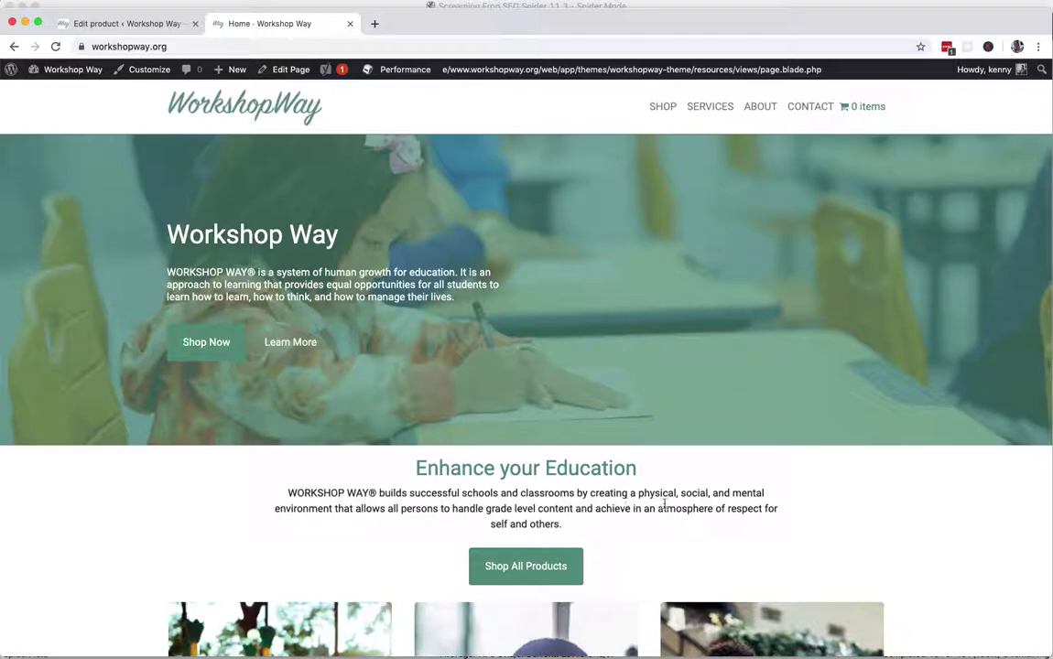
Step: Edit the Home page in WordPress and select the first sentence of the Jumbotron text
click(275, 69)
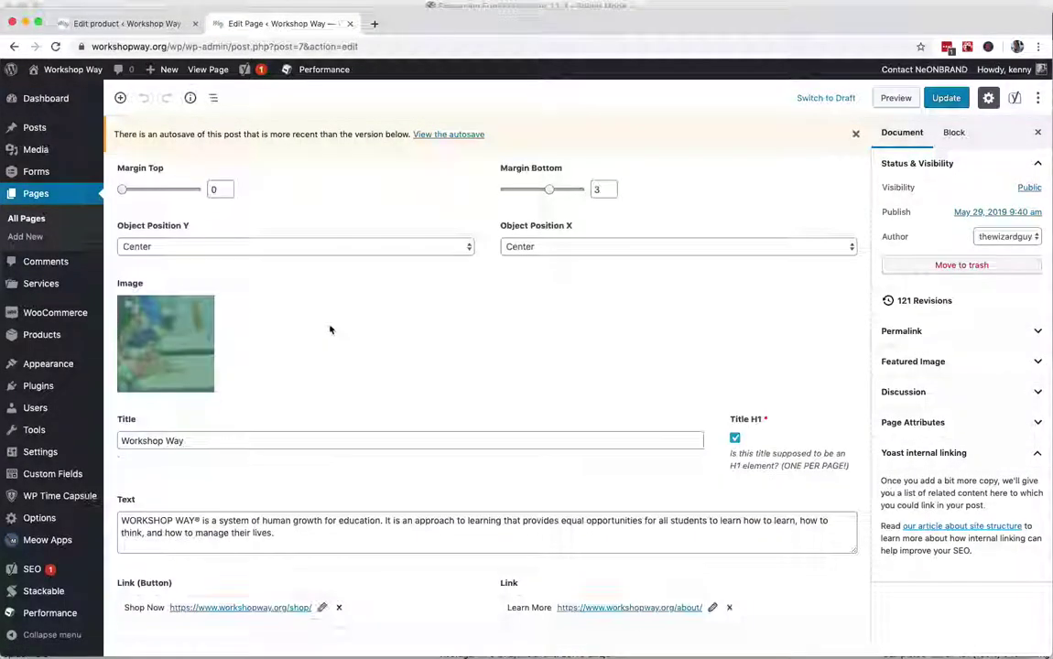
scroll(331, 329, down, 5)
scroll(330, 329, up, 4)
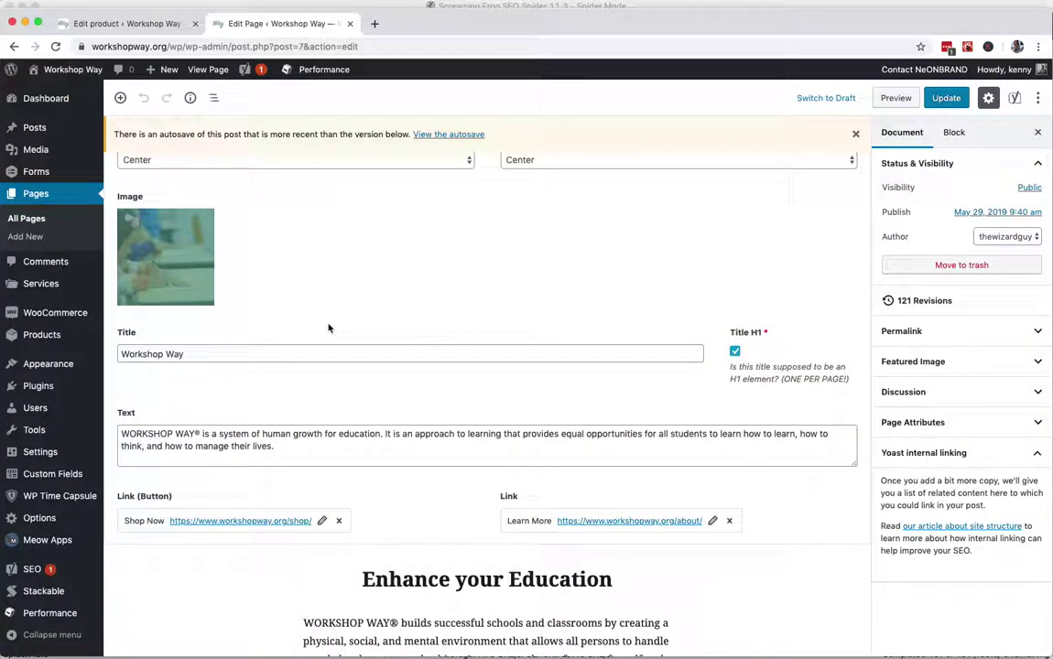
drag(238, 434, 353, 434)
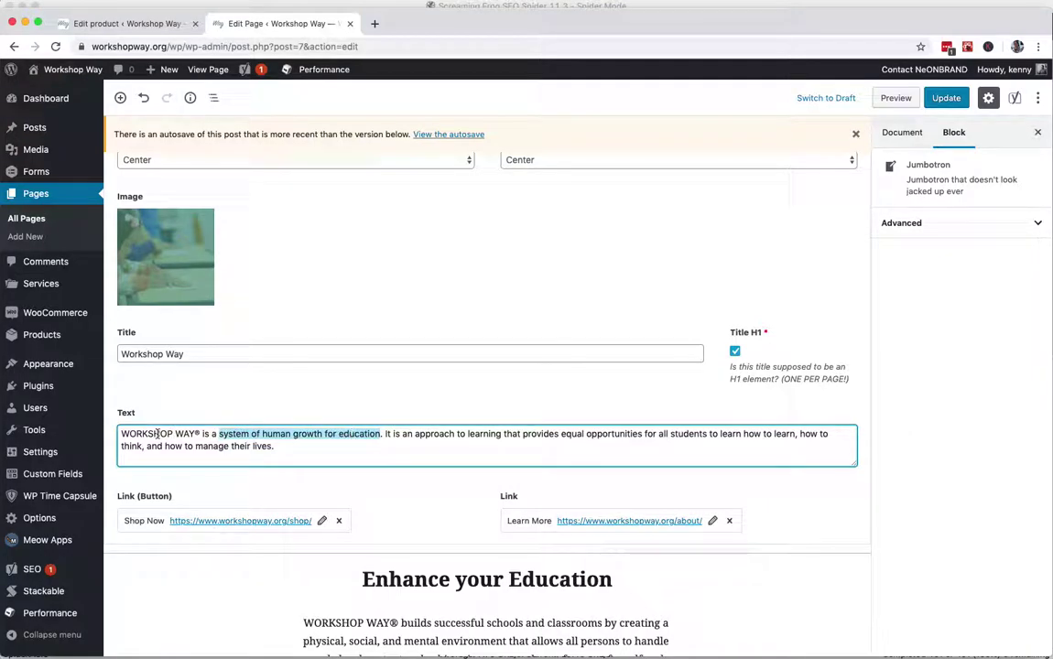
drag(122, 434, 366, 433)
key(super+c)
Step: In the Home page's Yoast snippet editor, replace the Title variable with the pasted tagline
scroll(342, 435, down, 10)
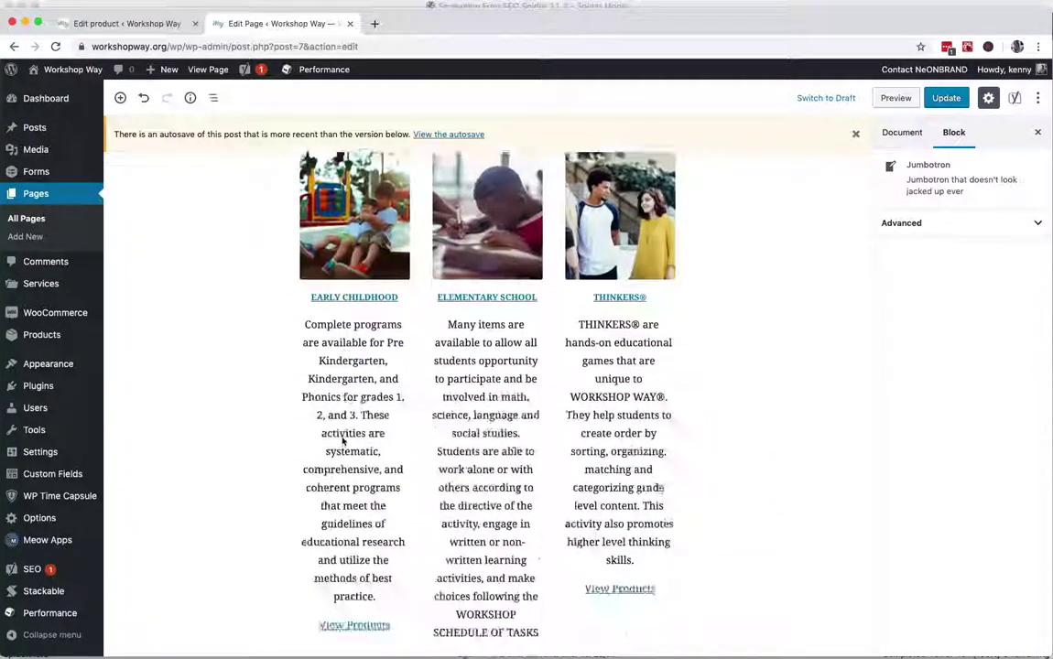
scroll(343, 442, down, 15)
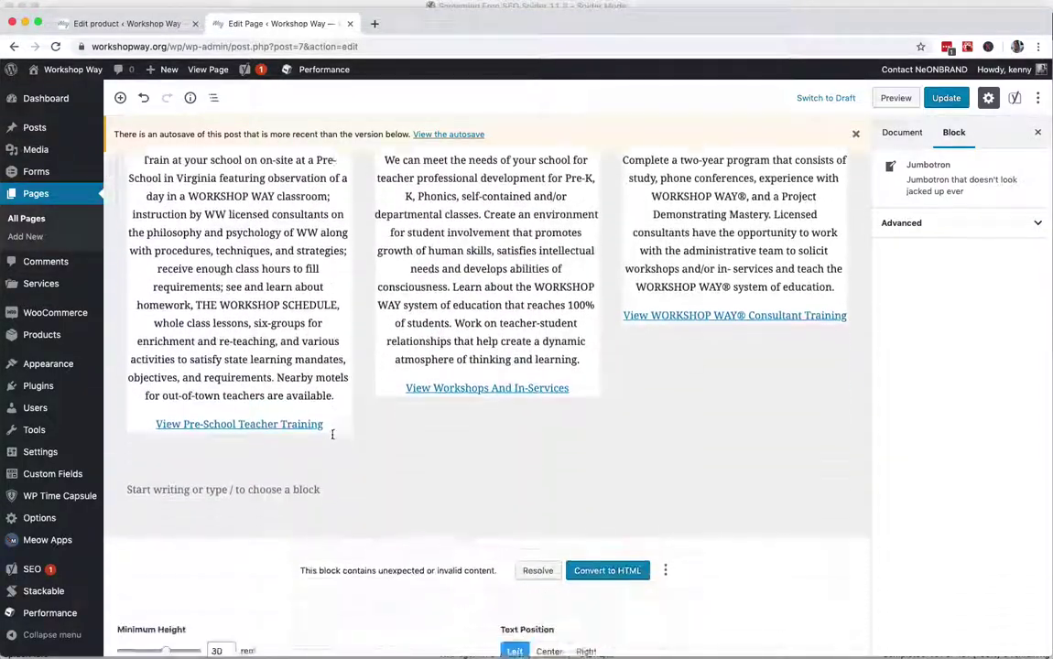
scroll(333, 438, down, 15)
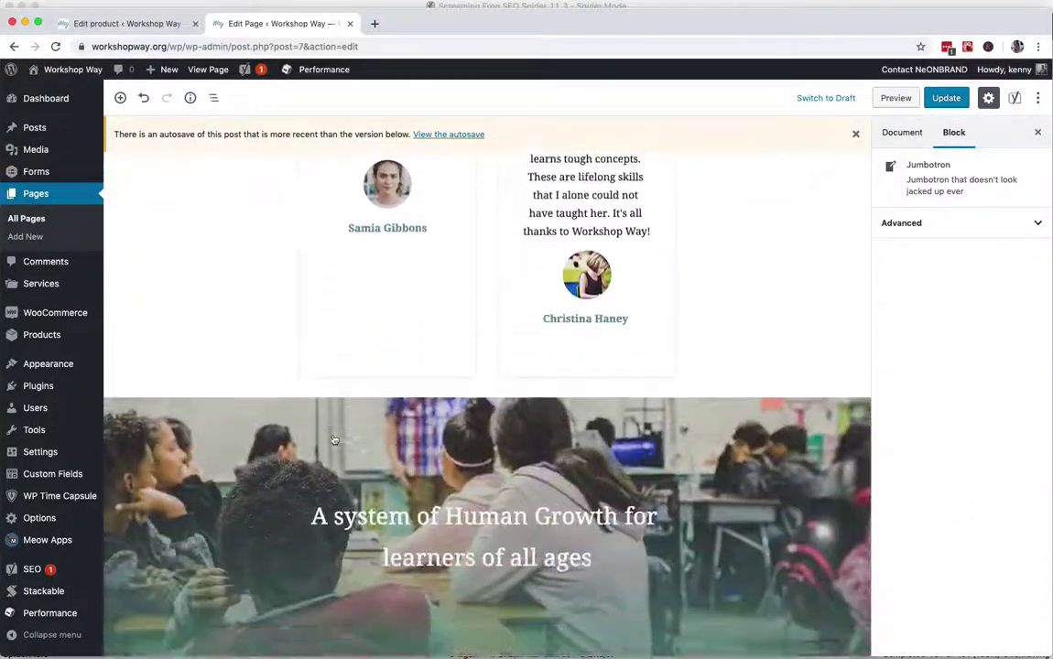
scroll(334, 439, down, 15)
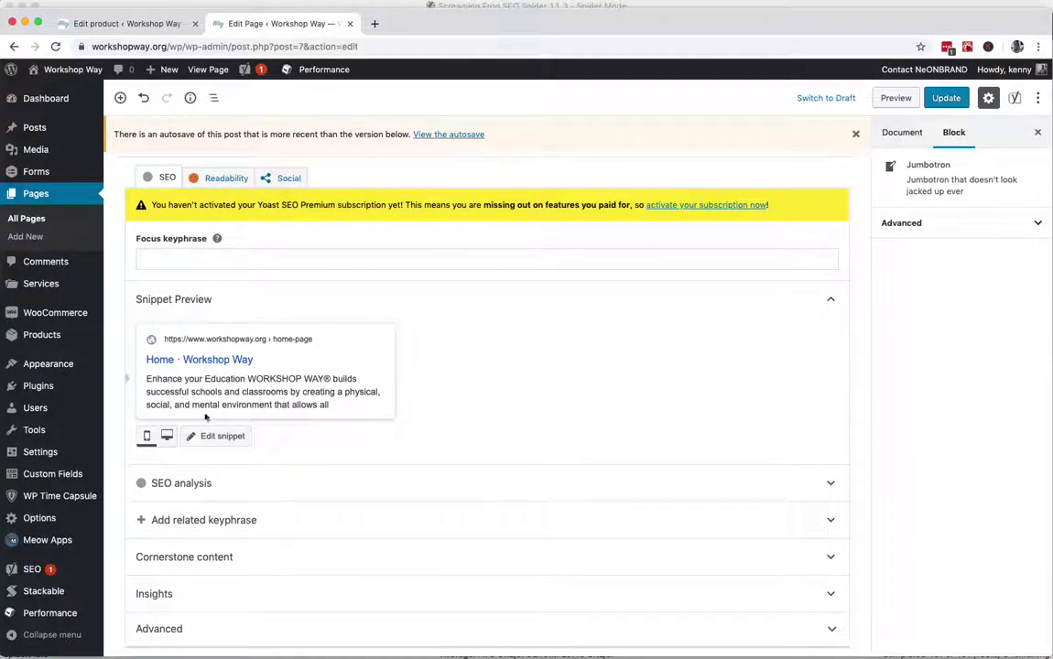
click(195, 437)
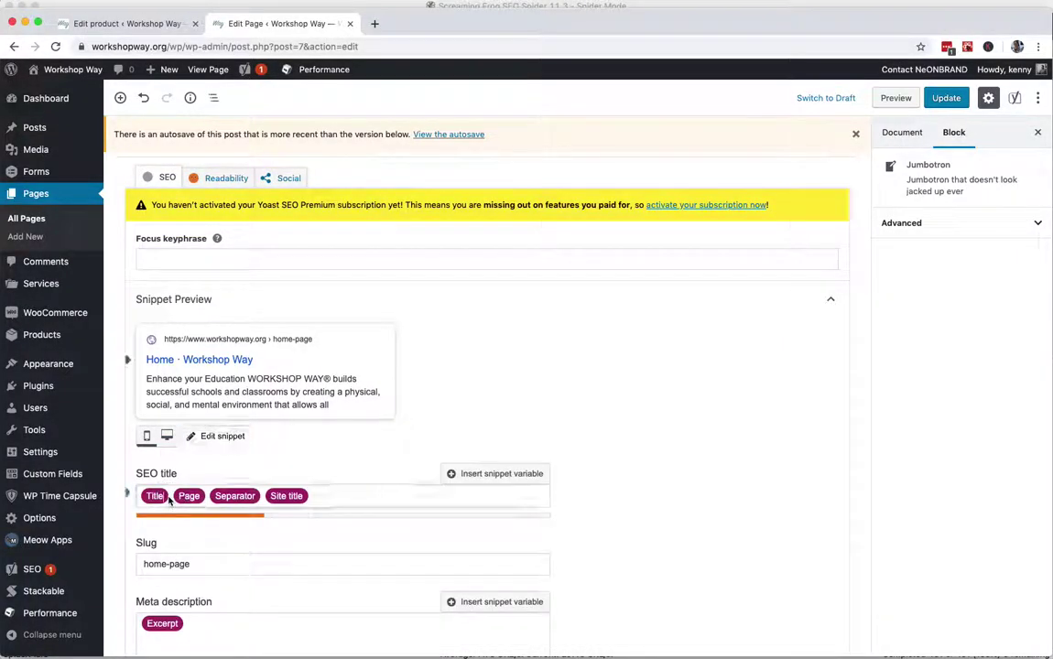
click(170, 500)
key(BackSpace)
key(super+v)
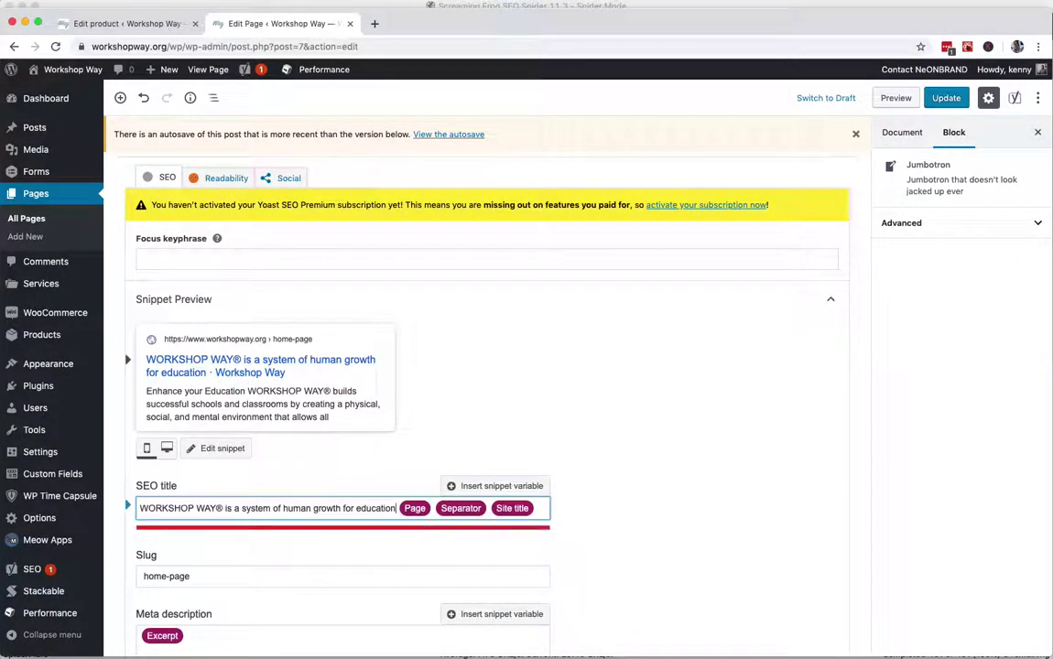
Step: Capitalise Human, Growth, Education and System in the SEO title and update the page
click(284, 508)
key(Delete)
text(H)
click(314, 508)
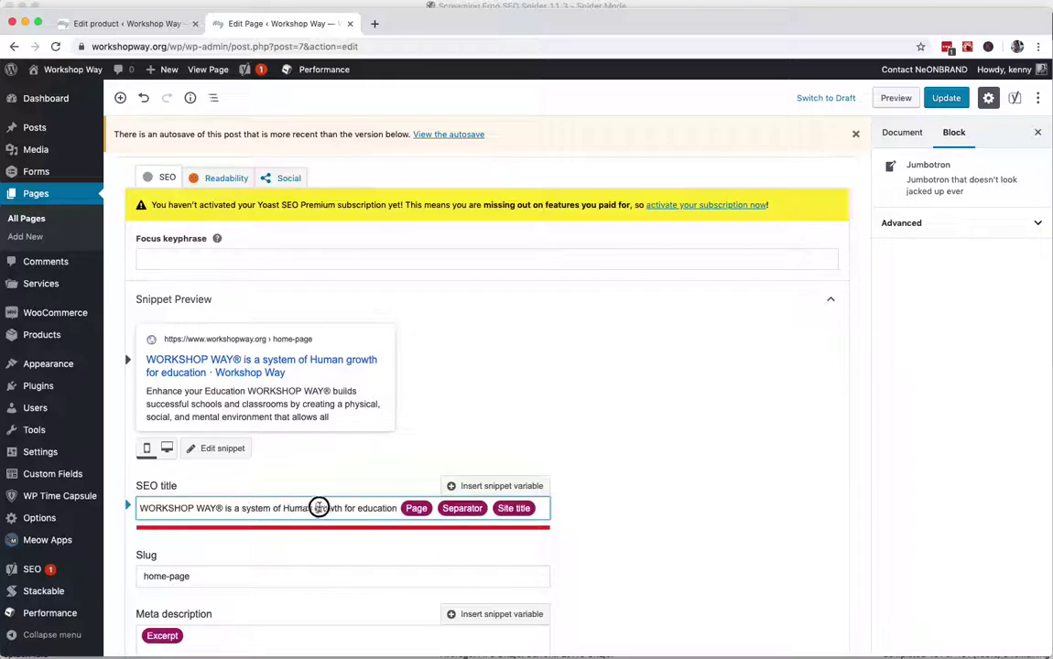
key(Delete)
text(G)
click(358, 508)
key(Delete)
text(E)
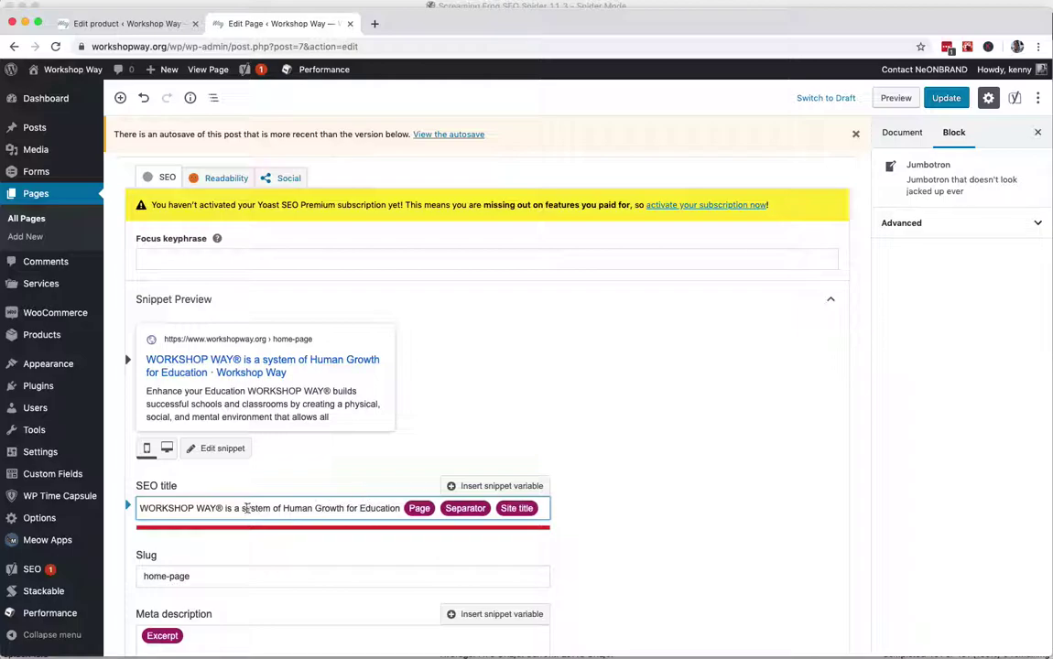
click(243, 508)
key(Delete)
text(S)
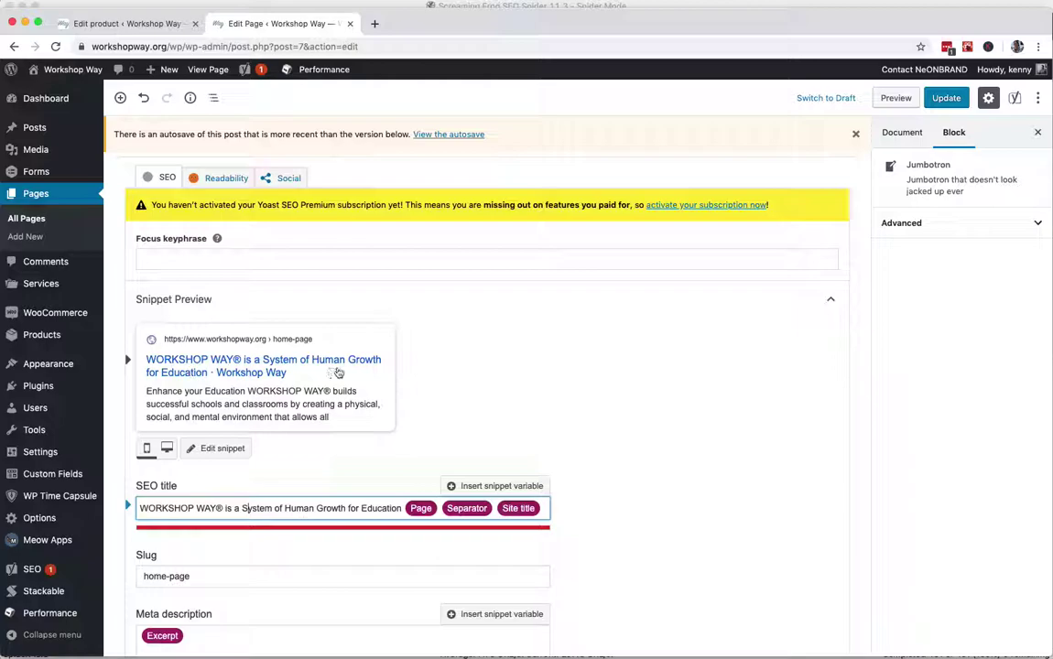
click(946, 98)
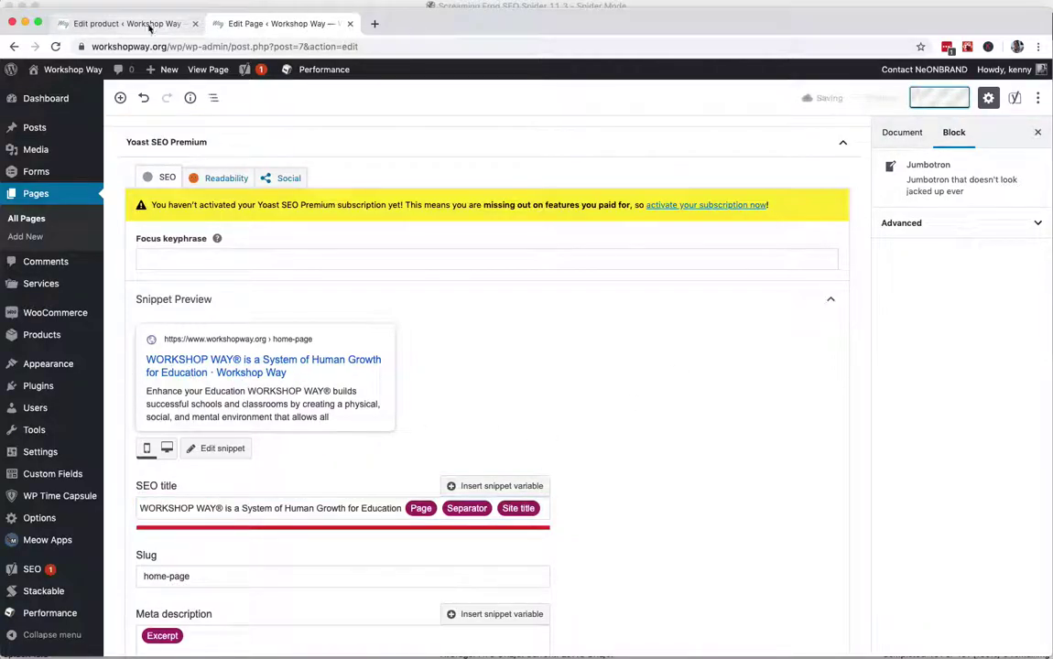
key(super+Tab)
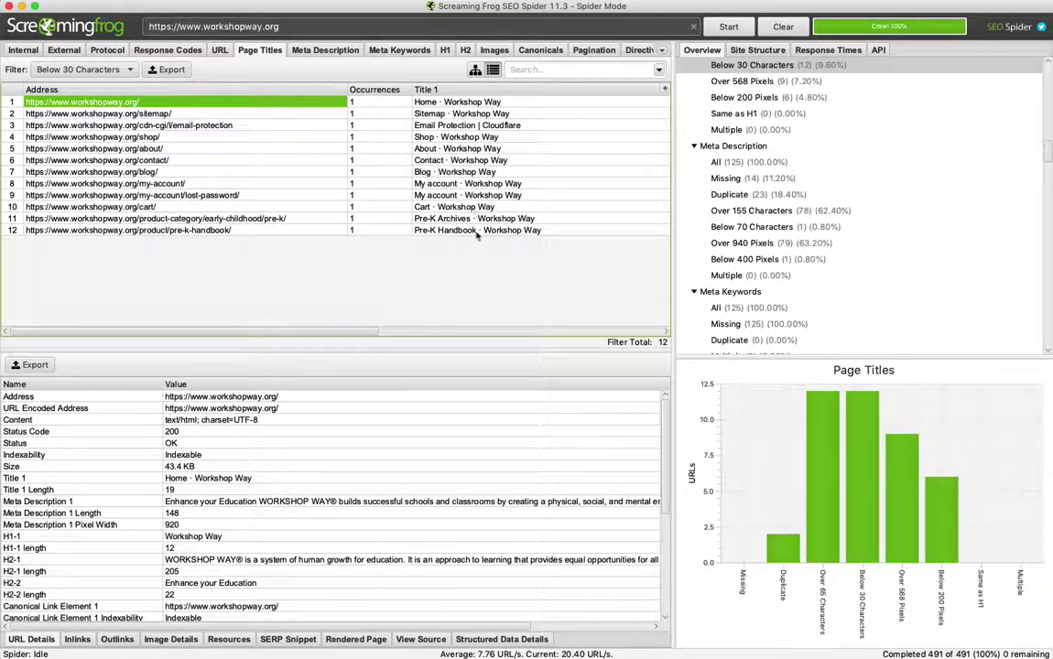
Step: Step through the short-title rows, reviewing the Blog and Cart page title details
click(426, 210)
click(425, 196)
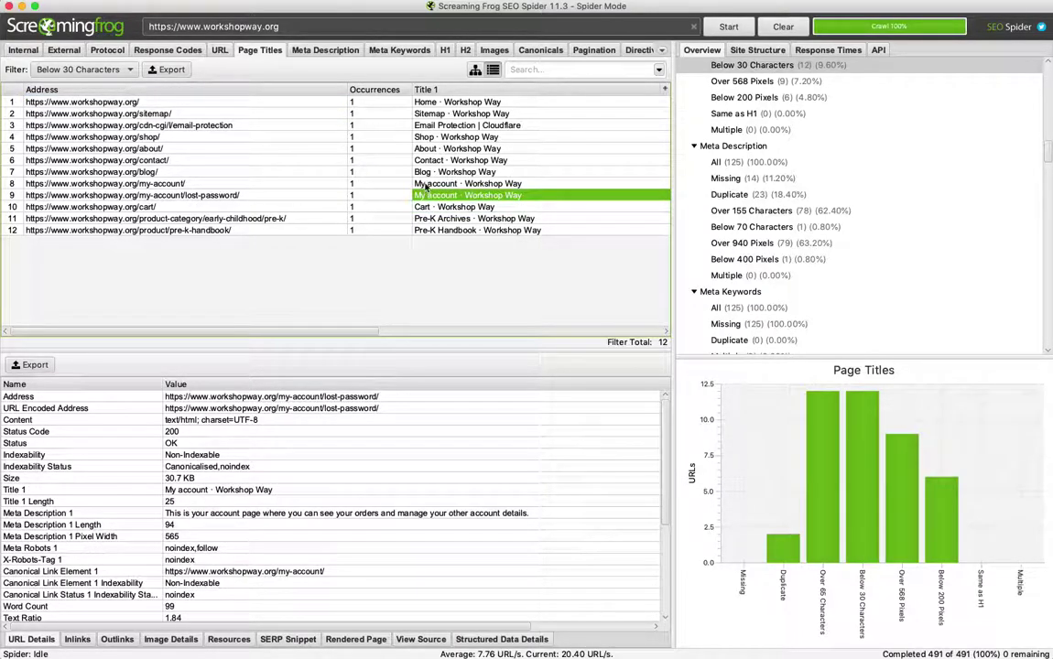
click(426, 184)
click(427, 174)
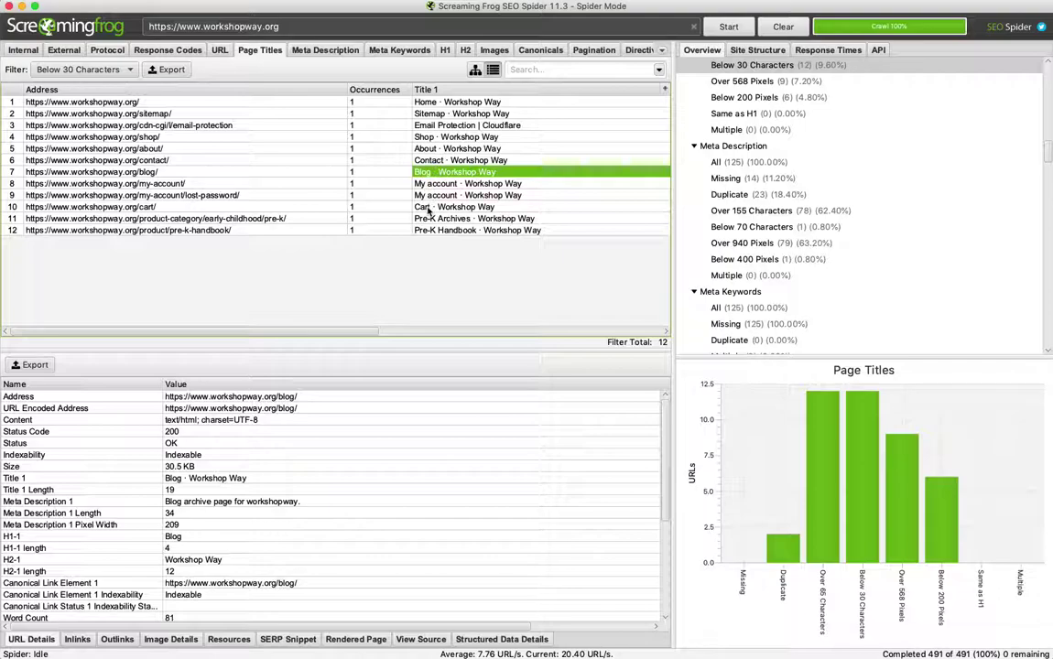
click(426, 210)
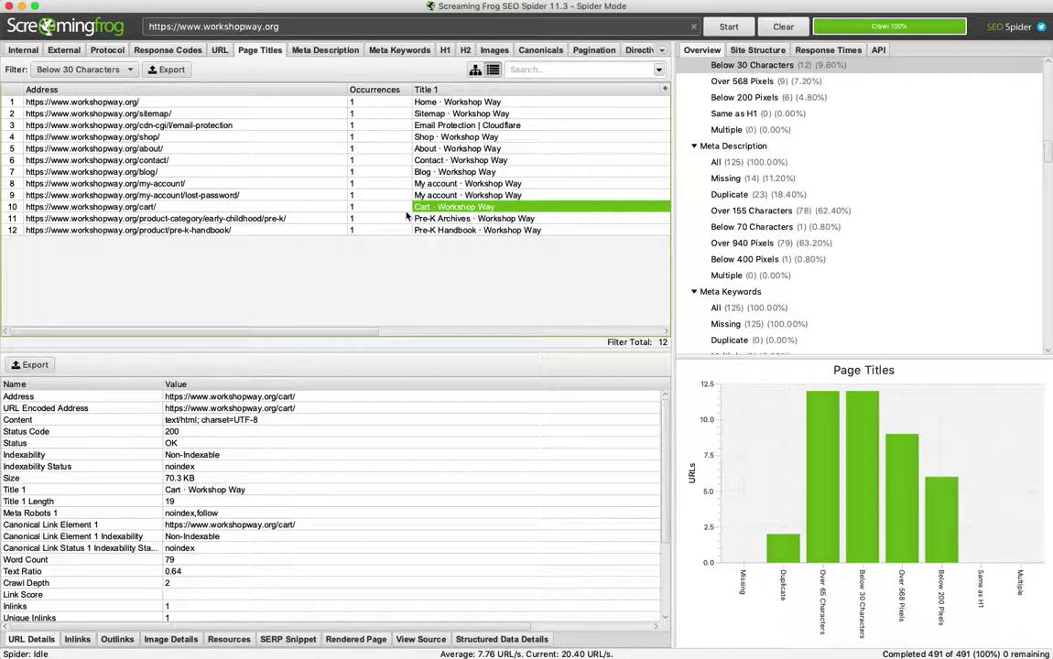
Step: Filter page titles to Over 568 Pixels and preview the Daily Dozen Task SERP snippet
click(129, 72)
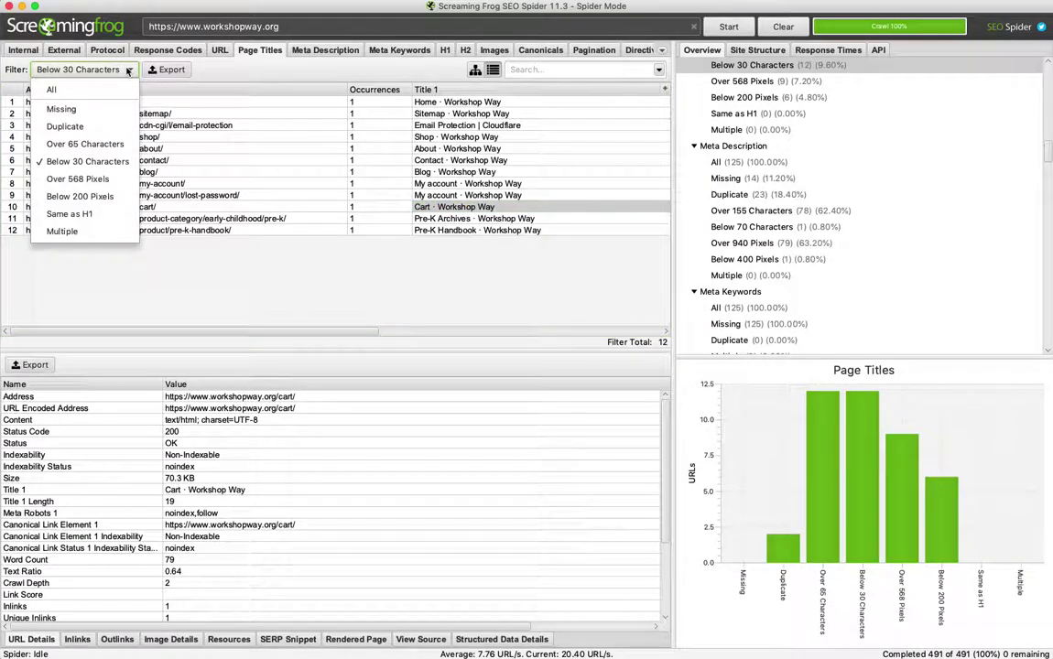
click(106, 180)
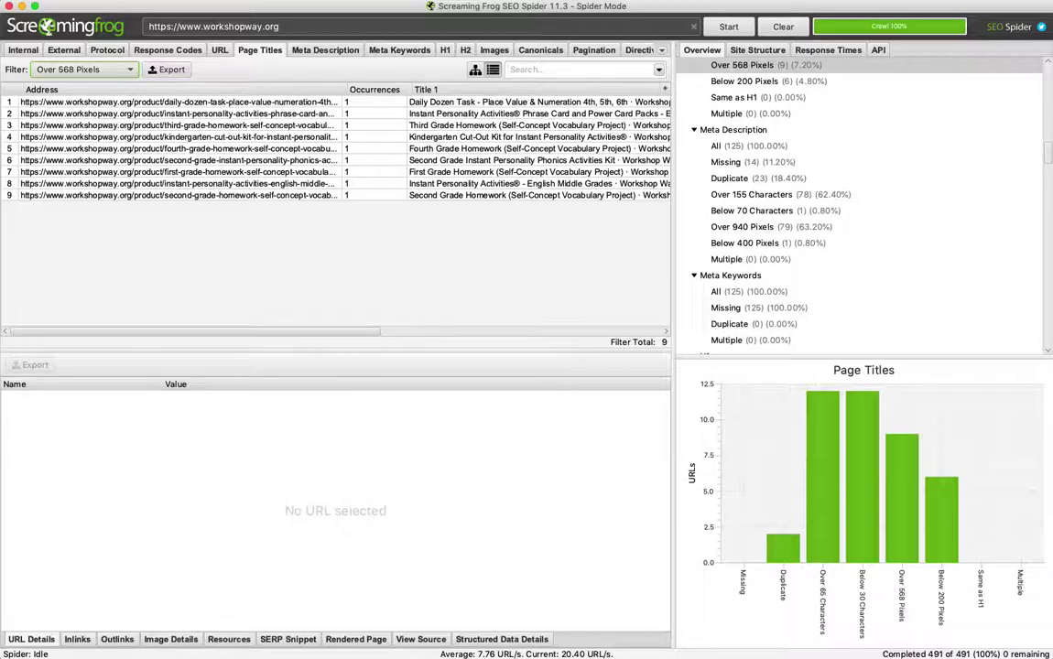
click(289, 641)
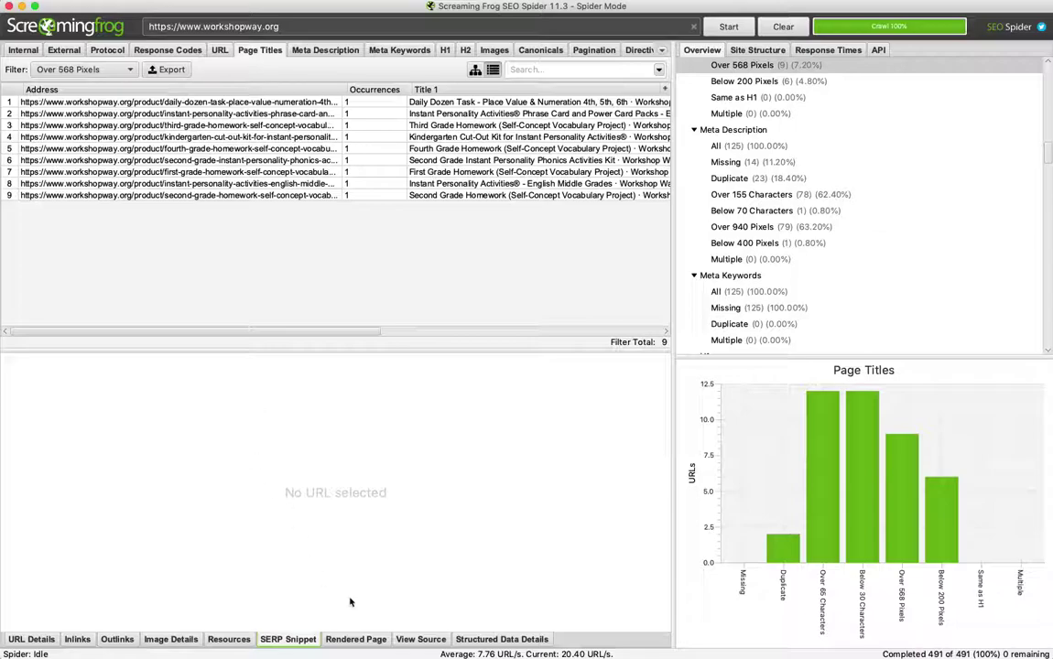
click(172, 102)
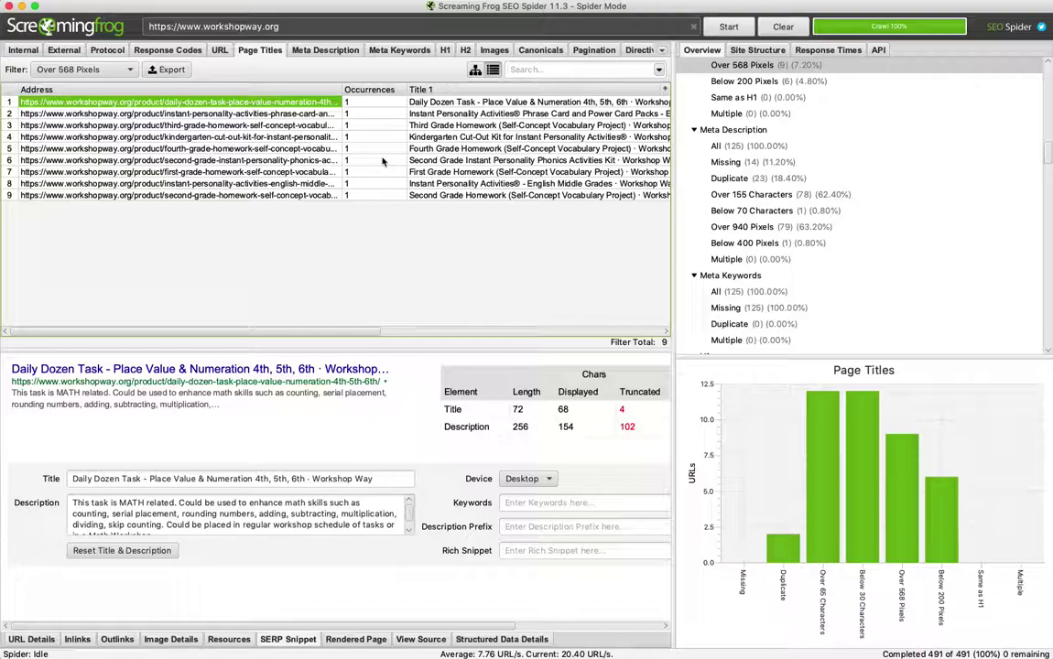
Step: Review the Over 65 Characters title filter, then return to Over 568 Pixels
click(83, 70)
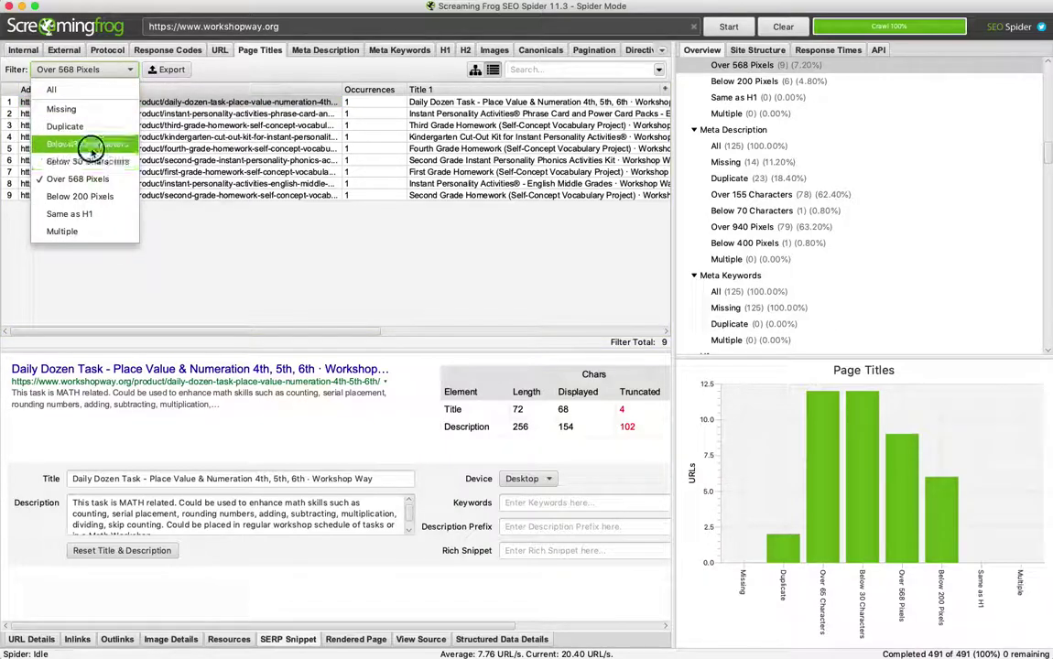
click(89, 147)
click(106, 73)
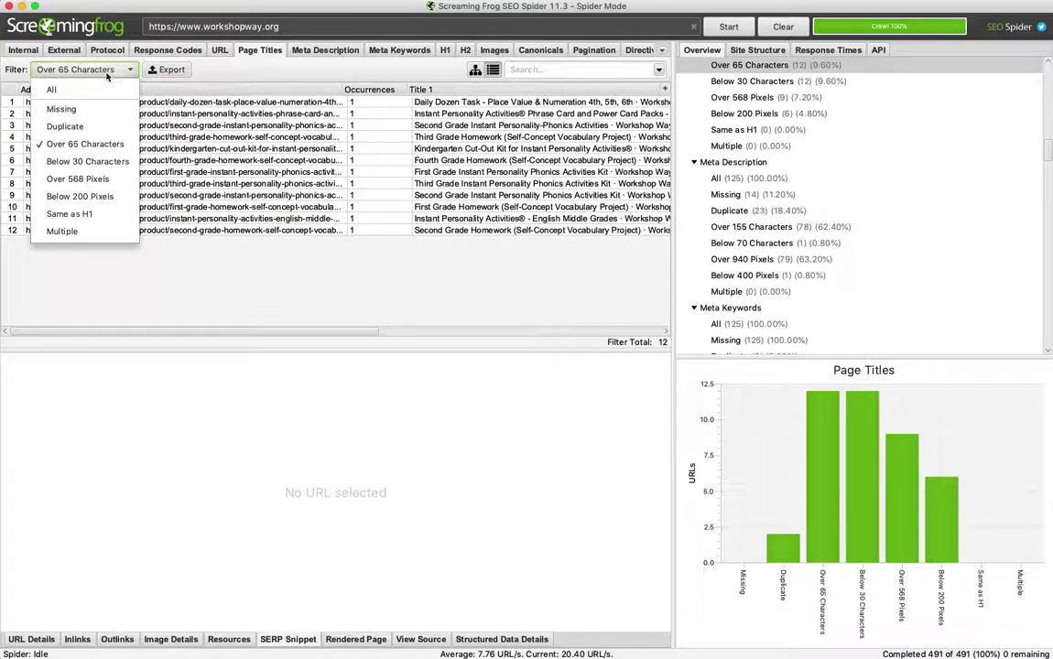
click(82, 177)
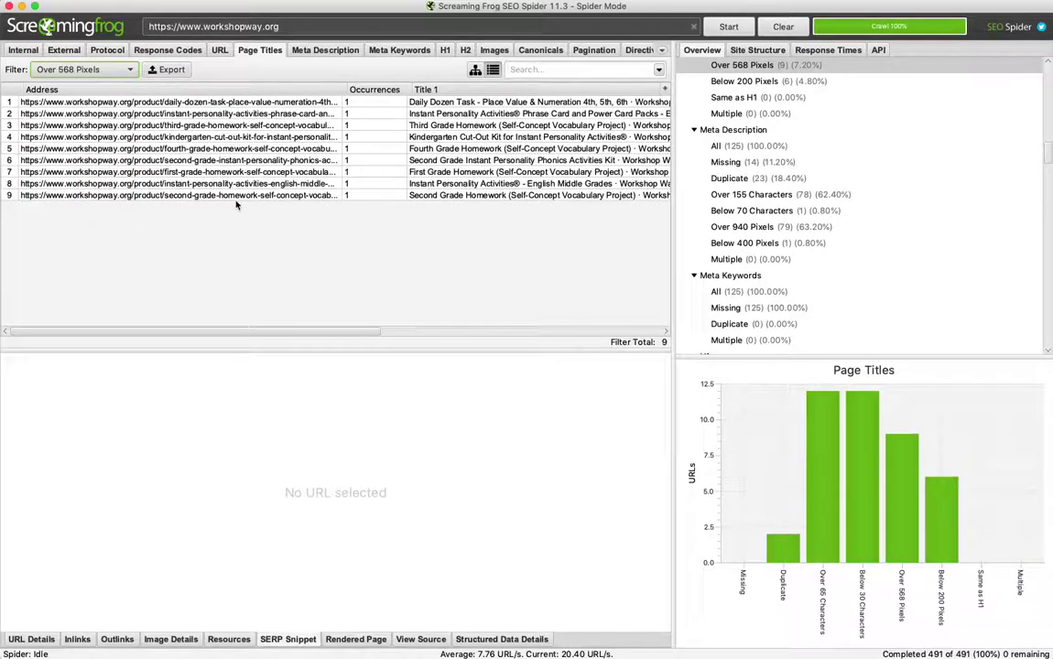
Step: Check Below 200 Pixels, then confirm Same as H1 returns 0 pages
click(113, 70)
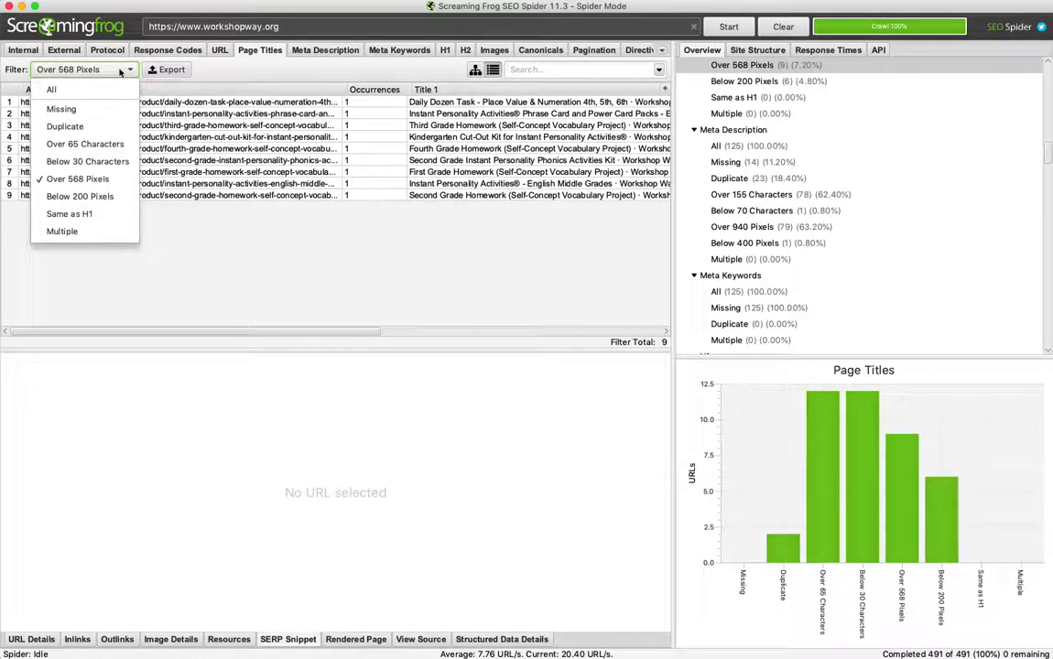
click(117, 203)
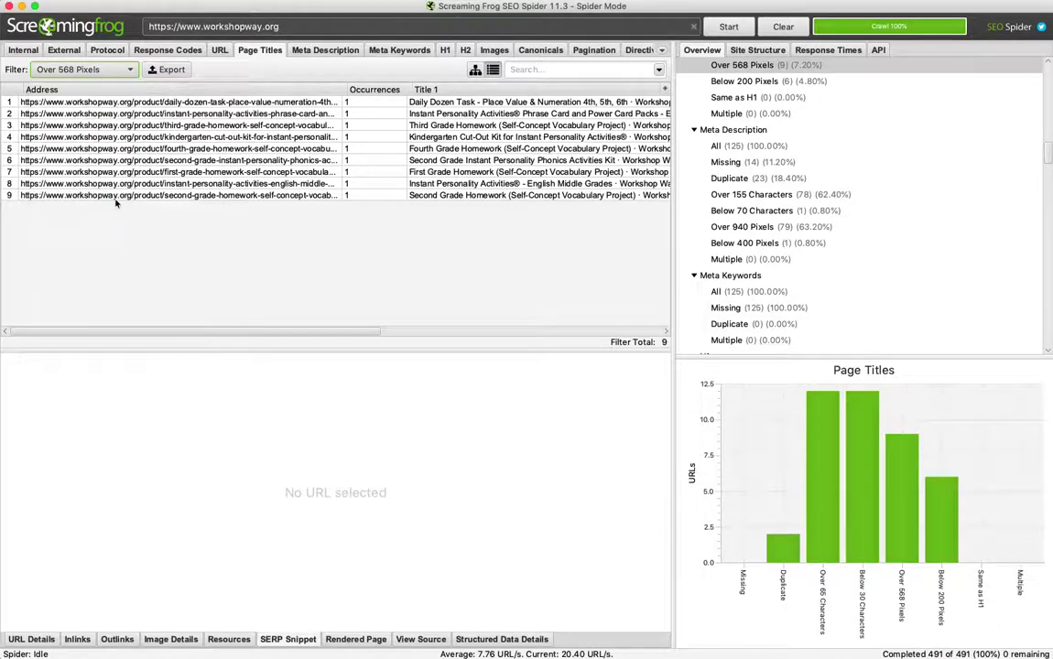
click(110, 69)
click(119, 216)
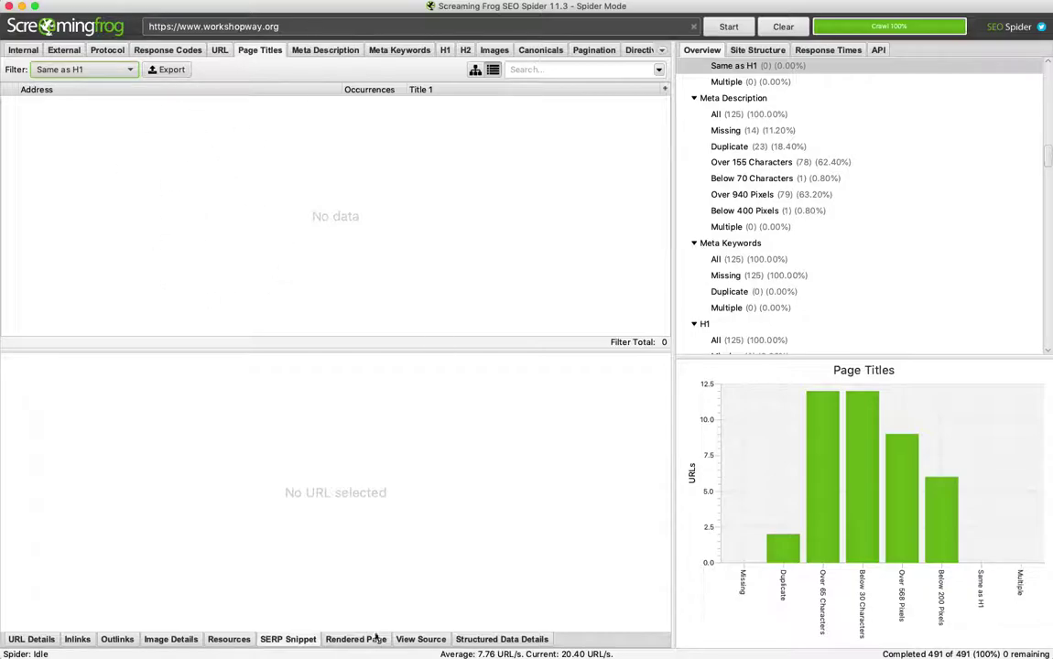
Step: Open the live homepage from the WordPress editor and inspect the 'Workshop Way' heading
key(super+Tab)
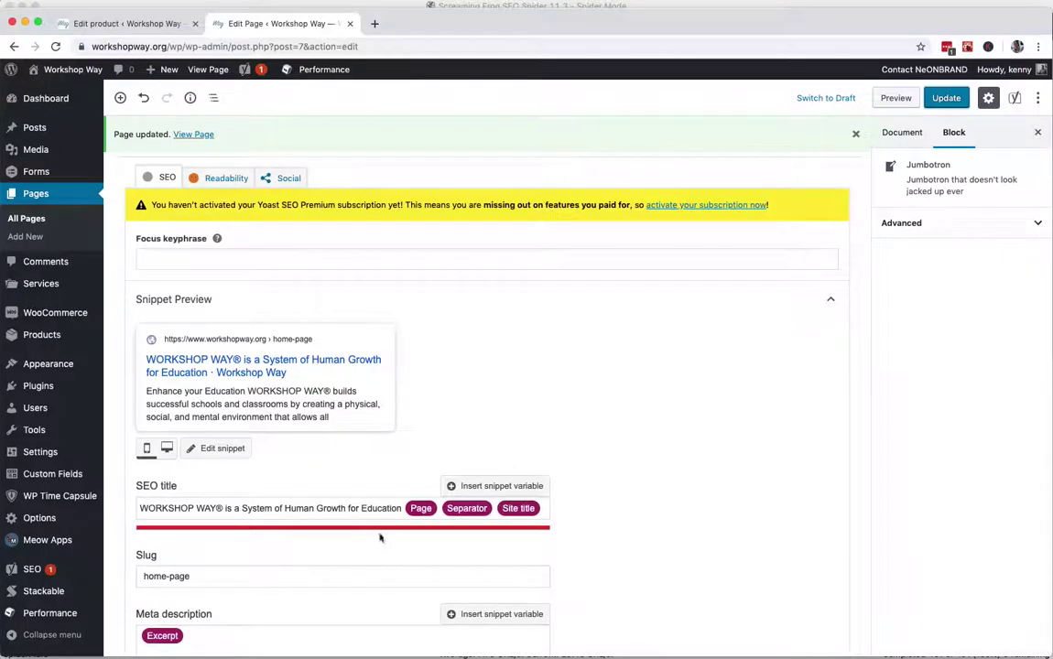
click(209, 73)
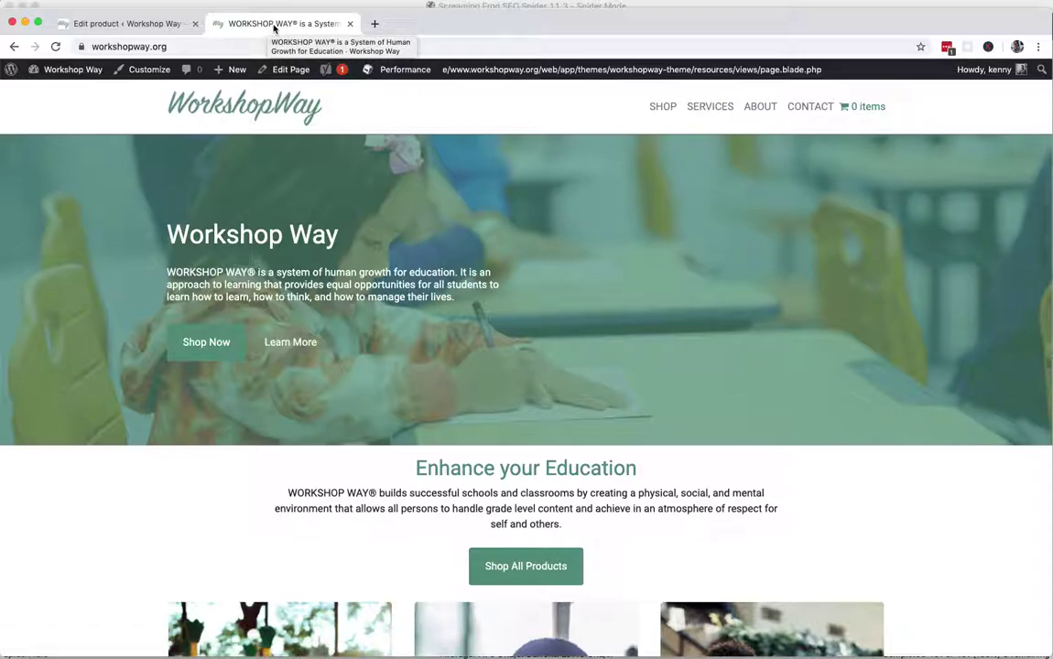
drag(167, 234, 339, 235)
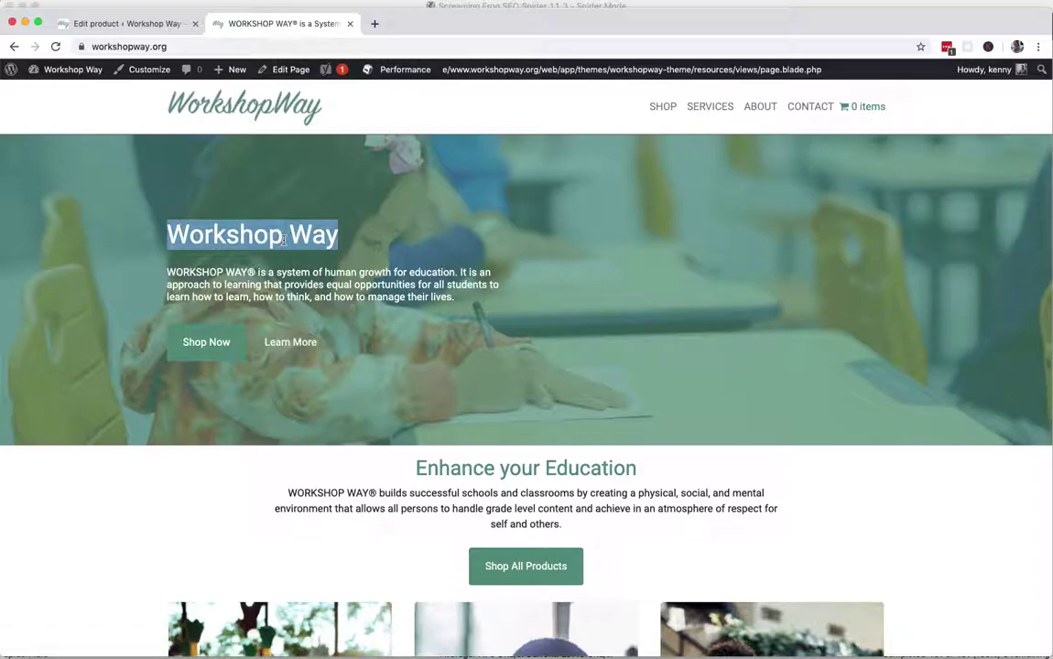
right_click(241, 209)
click(279, 342)
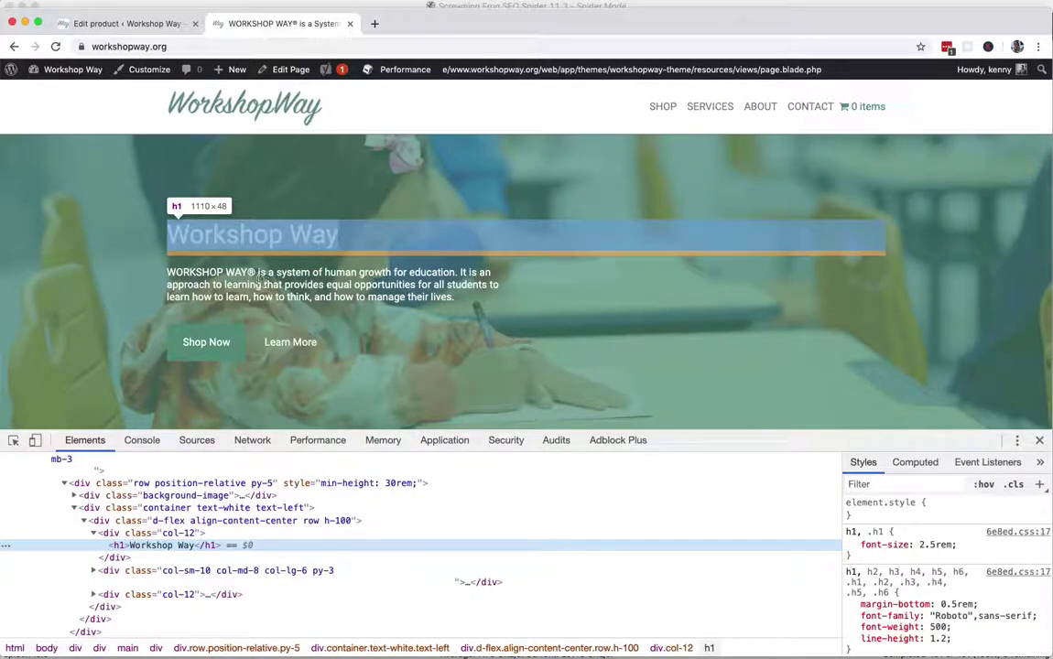
click(1041, 441)
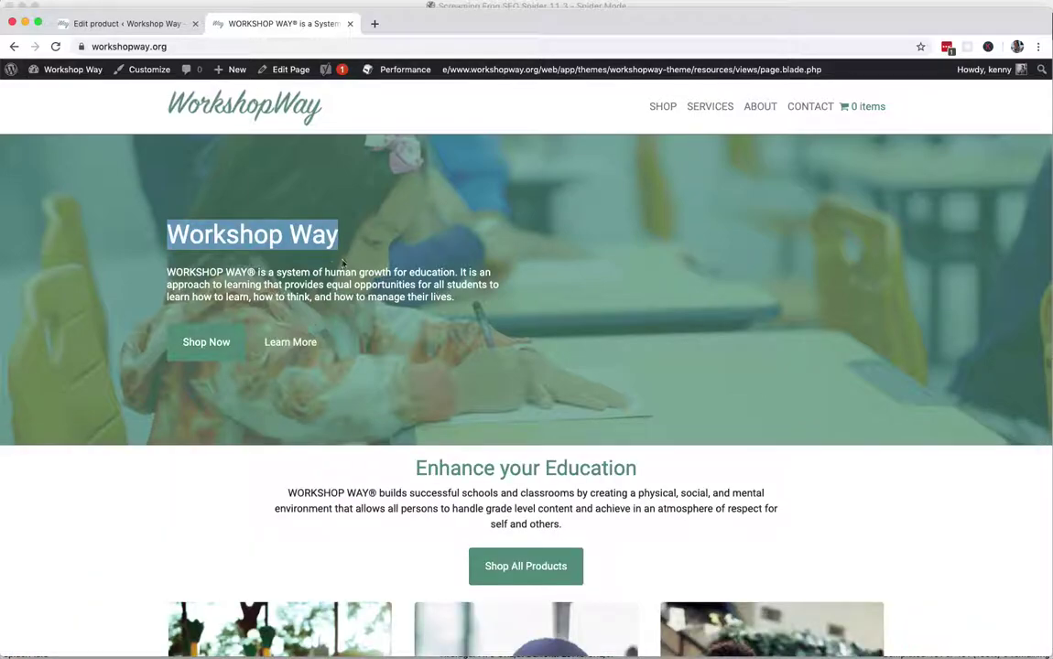
Step: Reselect the 'Workshop Way' heading and inspect it again to confirm it is the h1
click(286, 241)
triple_click(273, 235)
click(262, 237)
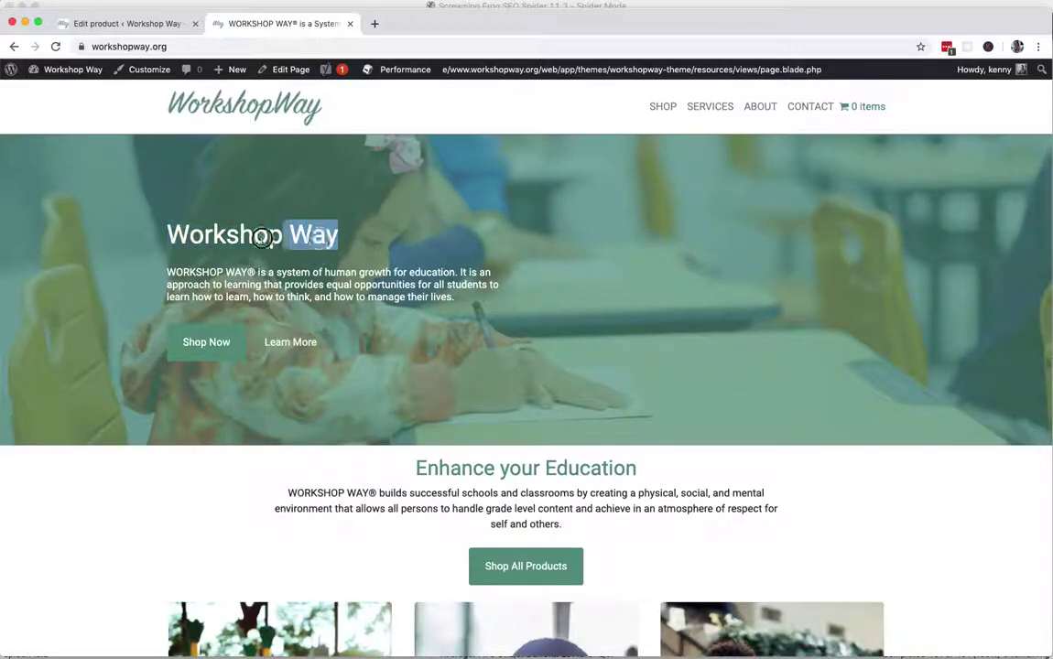
drag(263, 237, 245, 236)
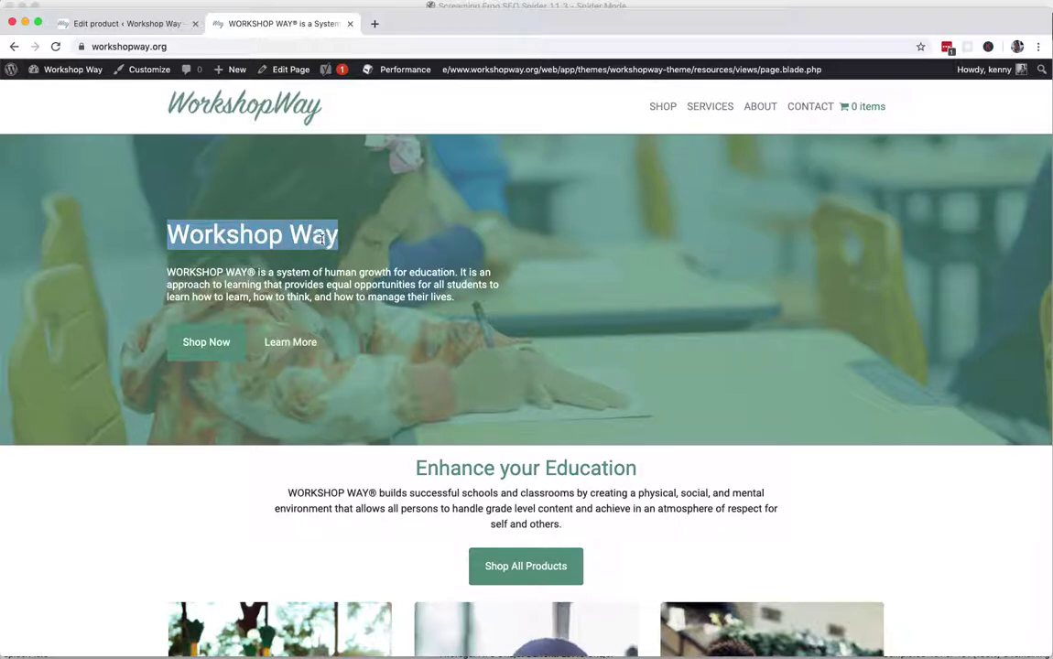
click(235, 233)
drag(235, 233, 312, 233)
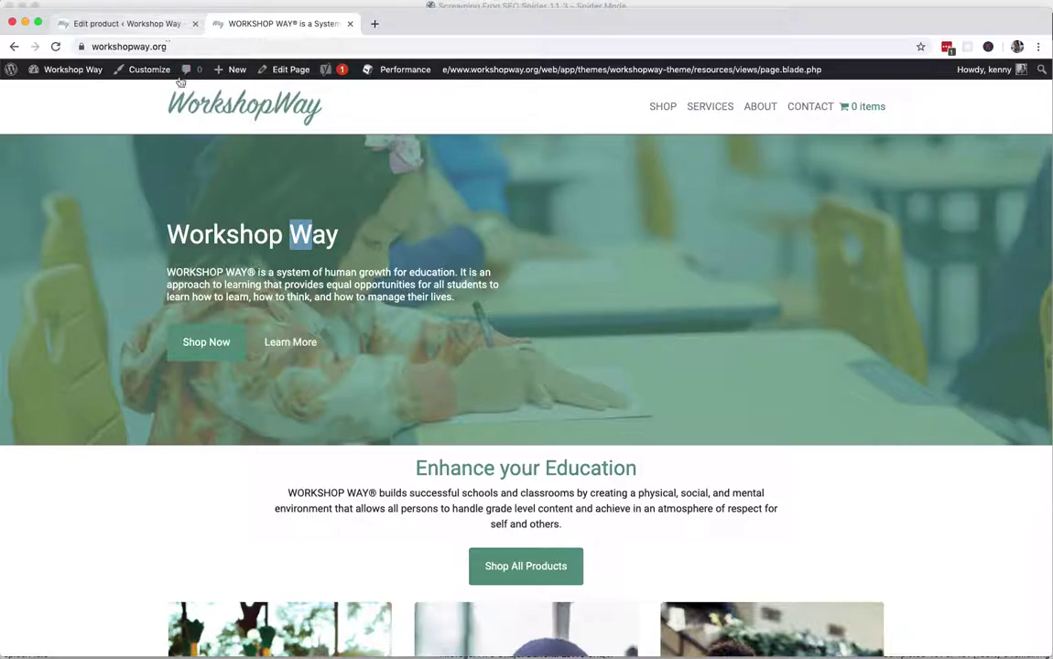
right_click(207, 229)
click(229, 337)
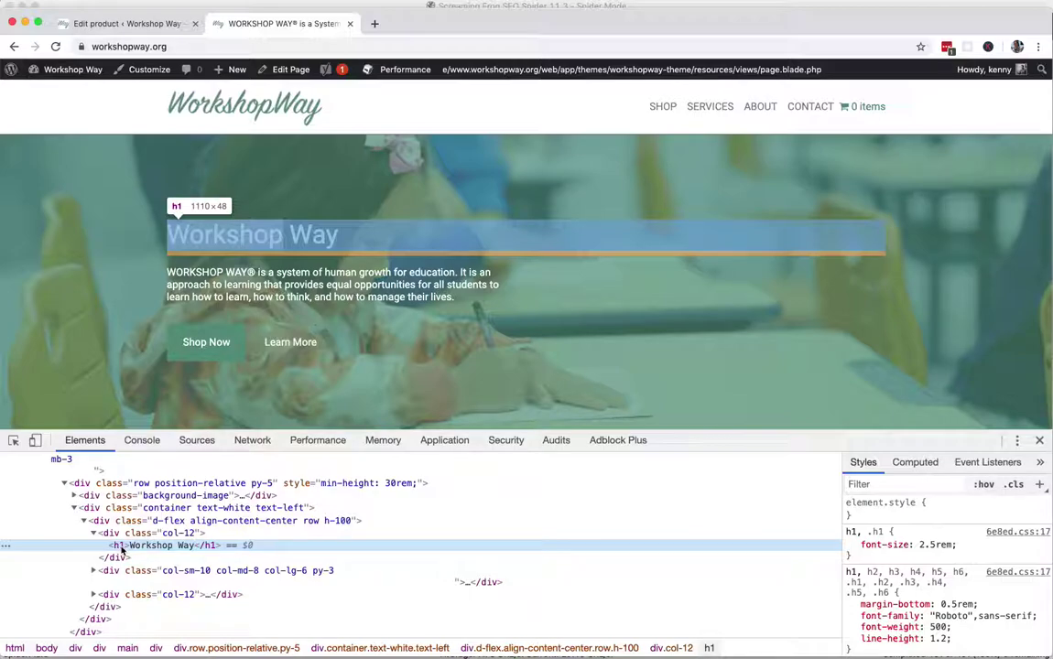
key(super+alt+i)
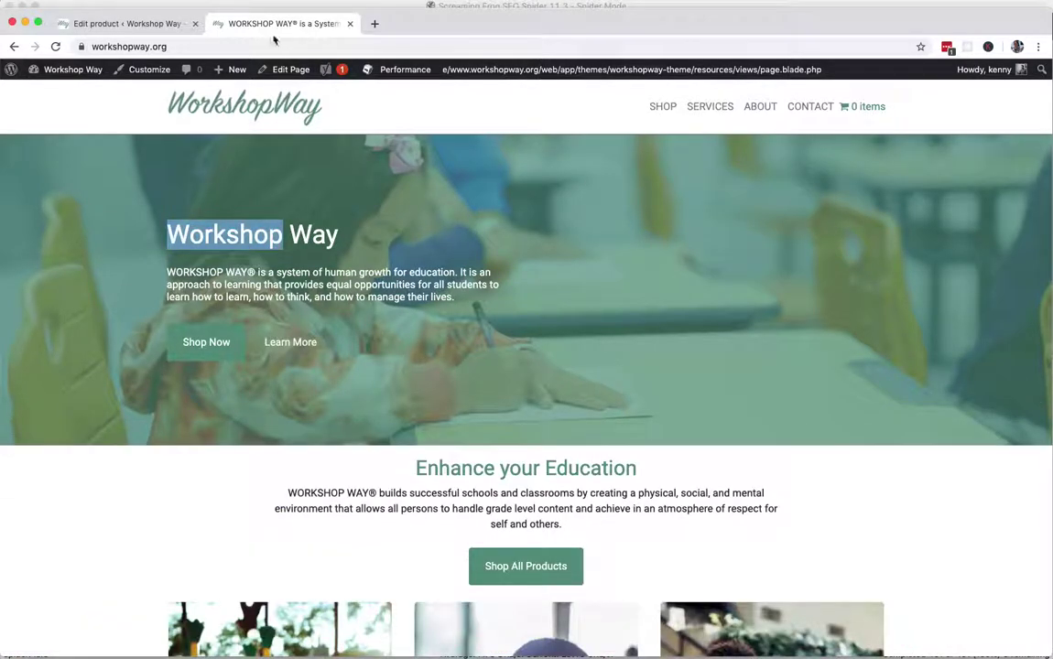
Step: Back in Screaming Frog, set the page title filter to Multiple
click(161, 23)
key(super+Tab)
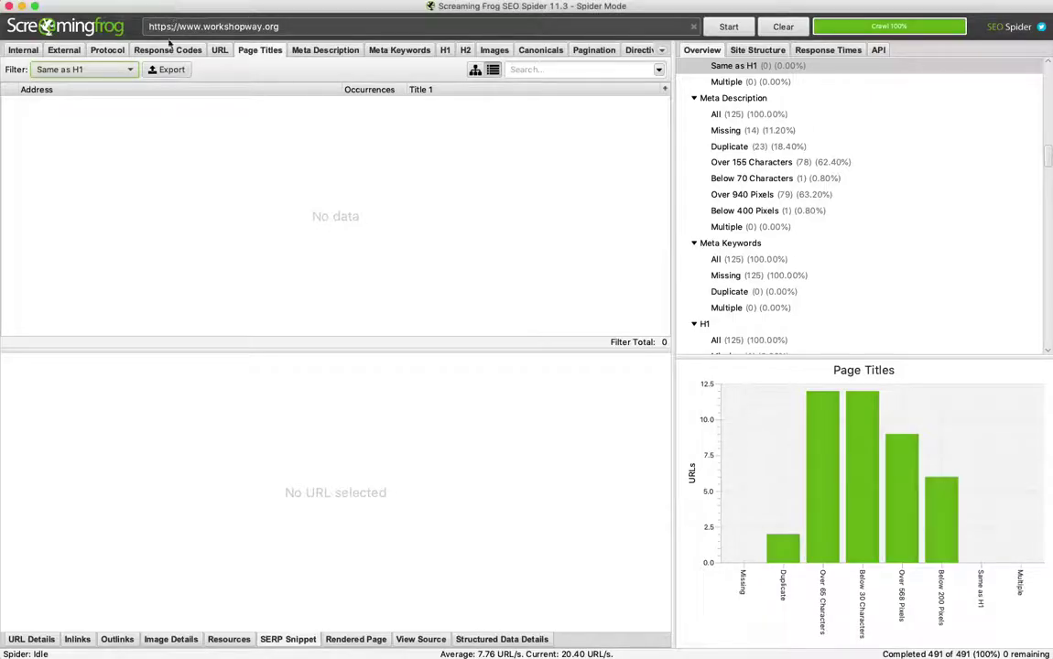
click(105, 69)
click(74, 227)
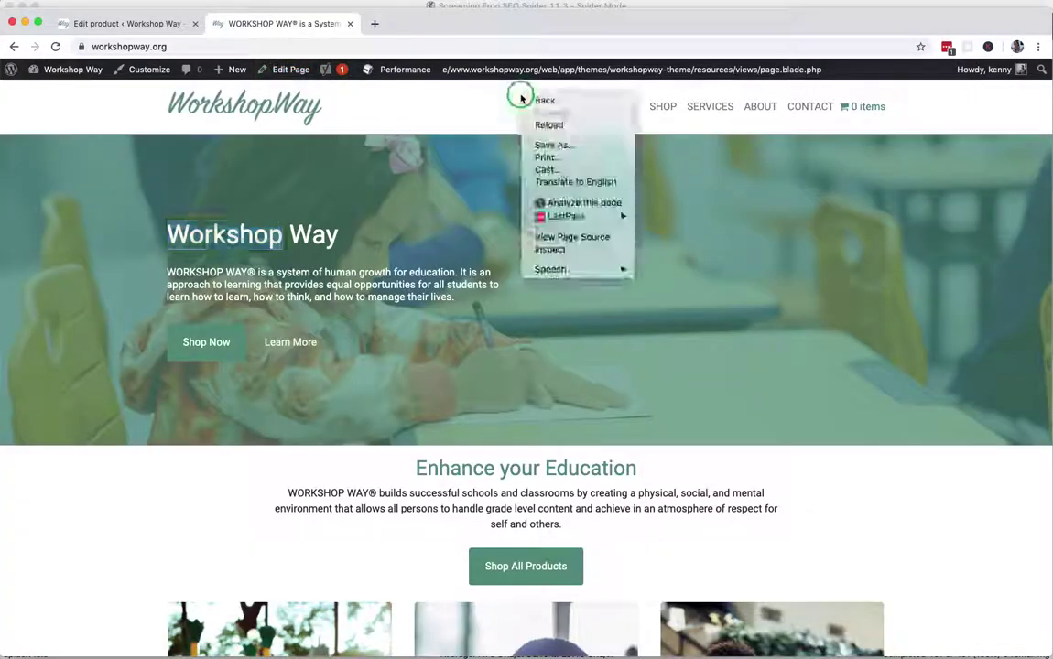
Step: View the homepage source and highlight the 'WORKSHOP WAY® is a System of Human Growth for Education' title tag
click(458, 224)
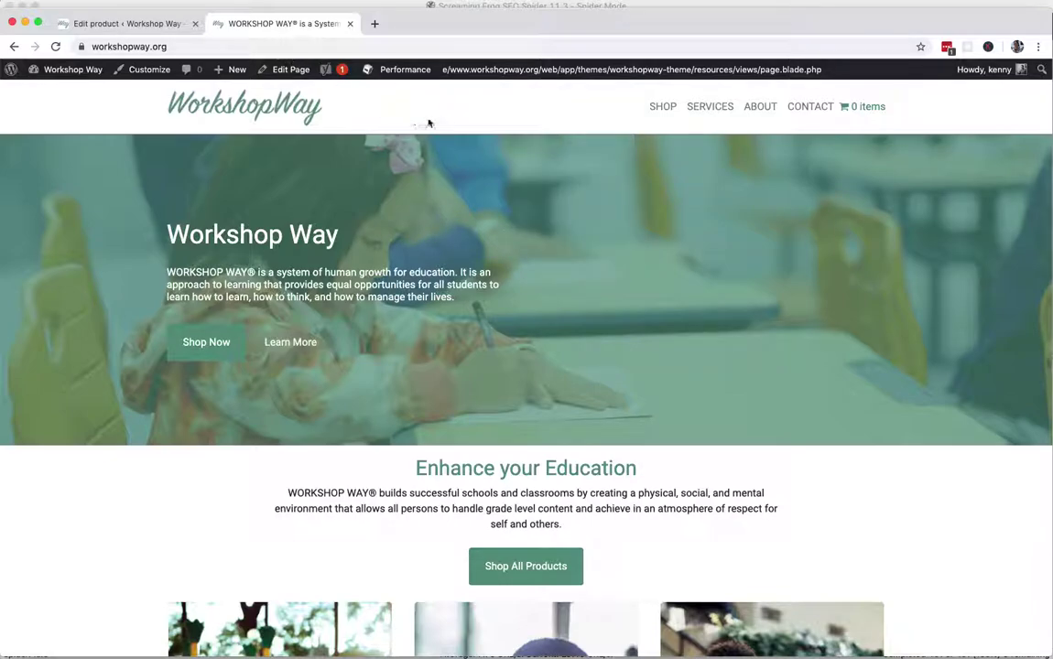
right_click(463, 118)
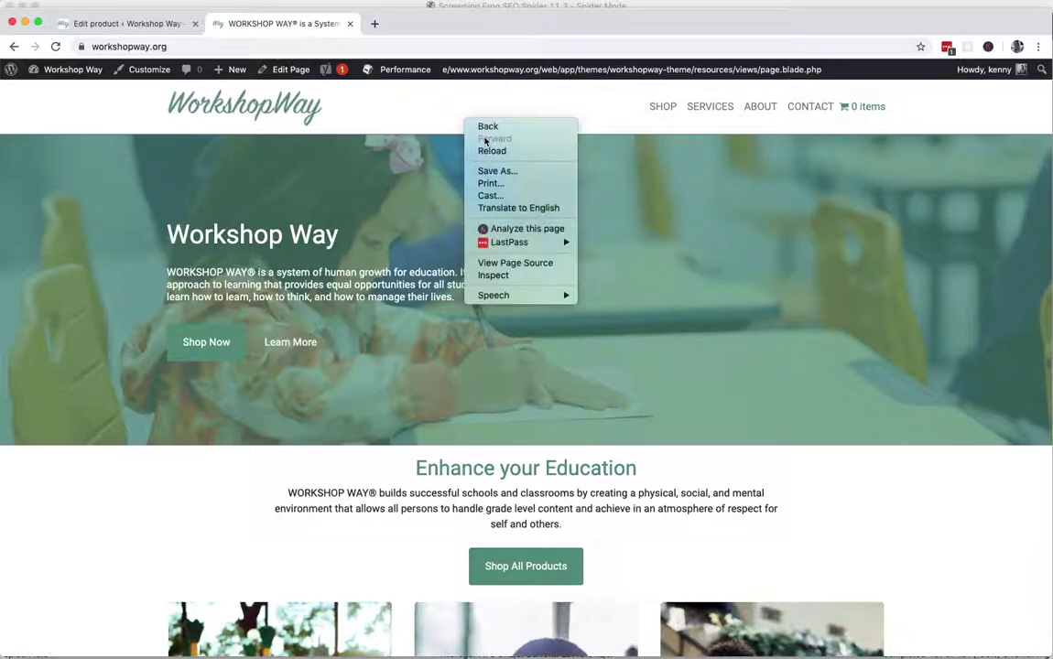
click(513, 262)
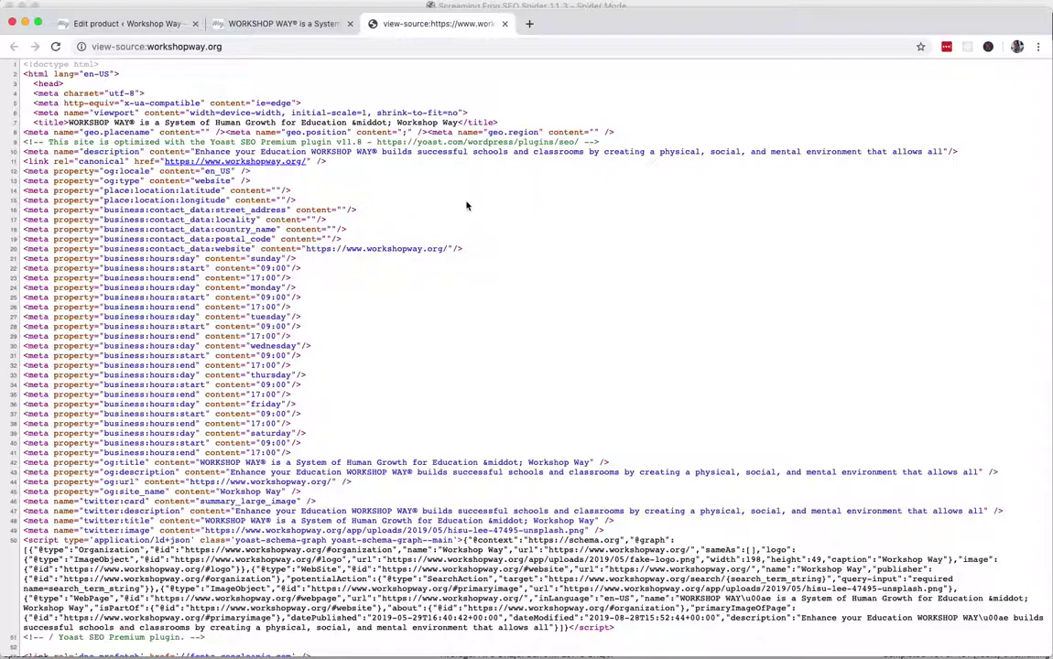
drag(36, 122, 494, 122)
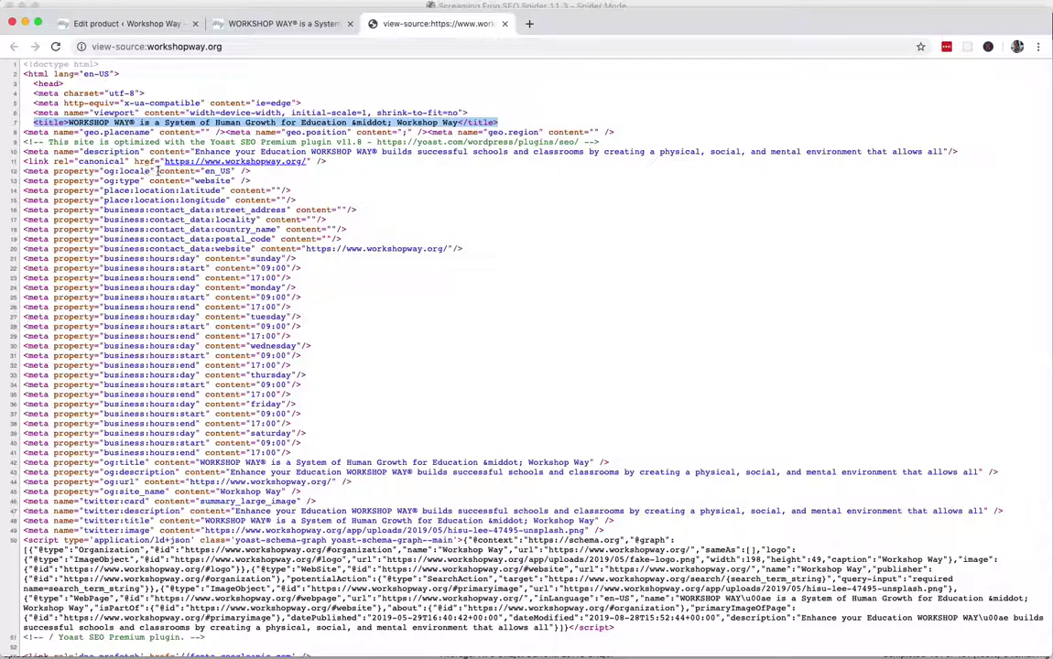